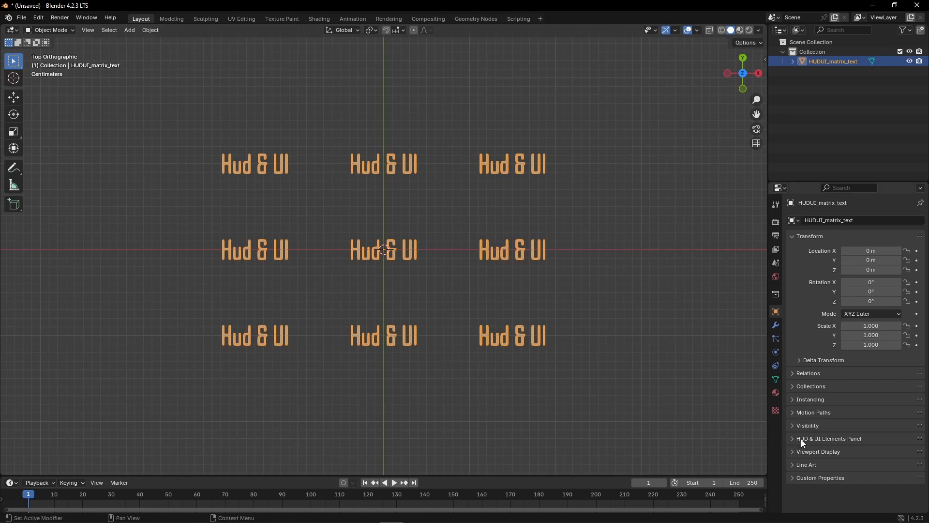
- Reduce the text matrix to a single element by setting both its X and Y element counts to 1
left_click(804, 439)
scroll(815, 319, "down", 9)
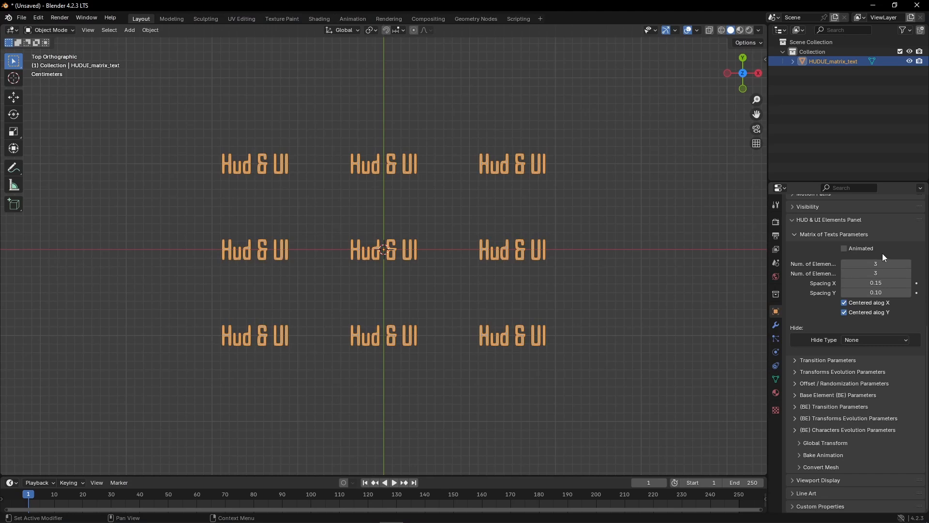
left_click(875, 265)
type("1")
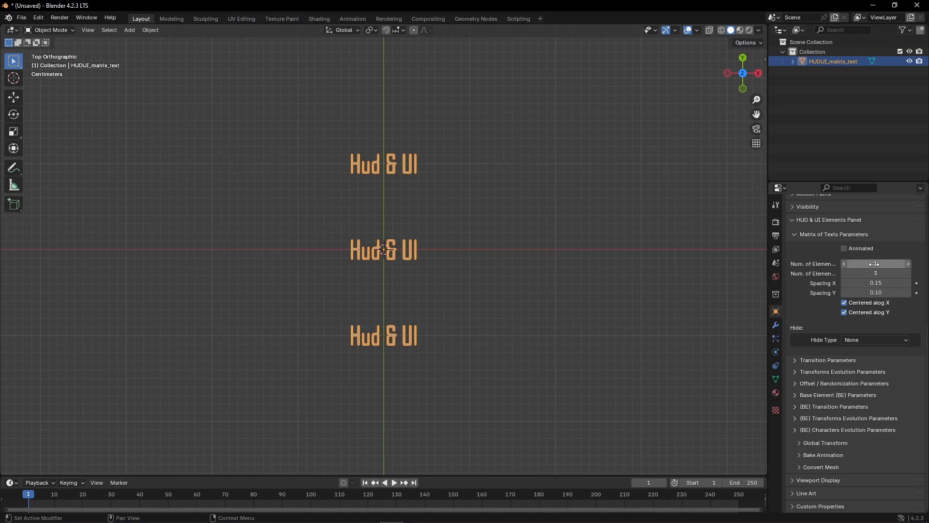
key("Tab")
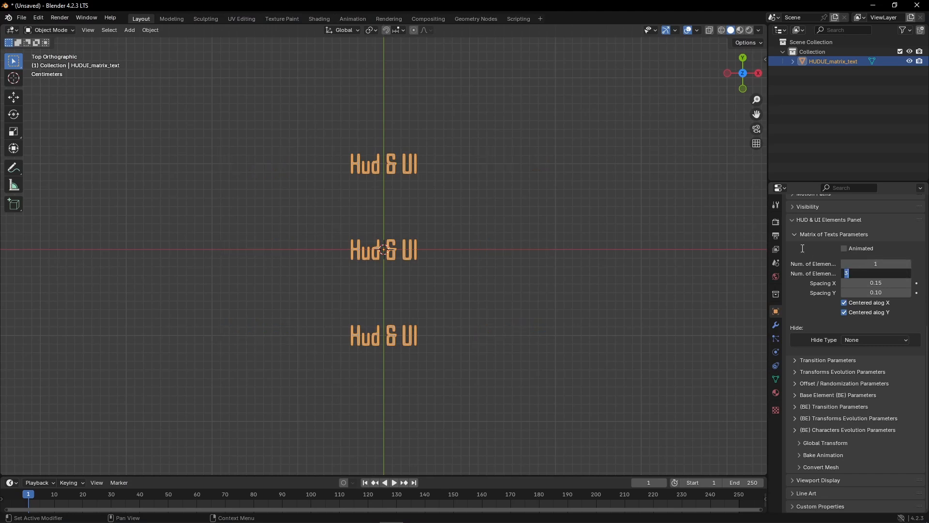
type("1")
key("Return")
- Change the matrix's base element text to SSUI_T0
left_click(829, 395)
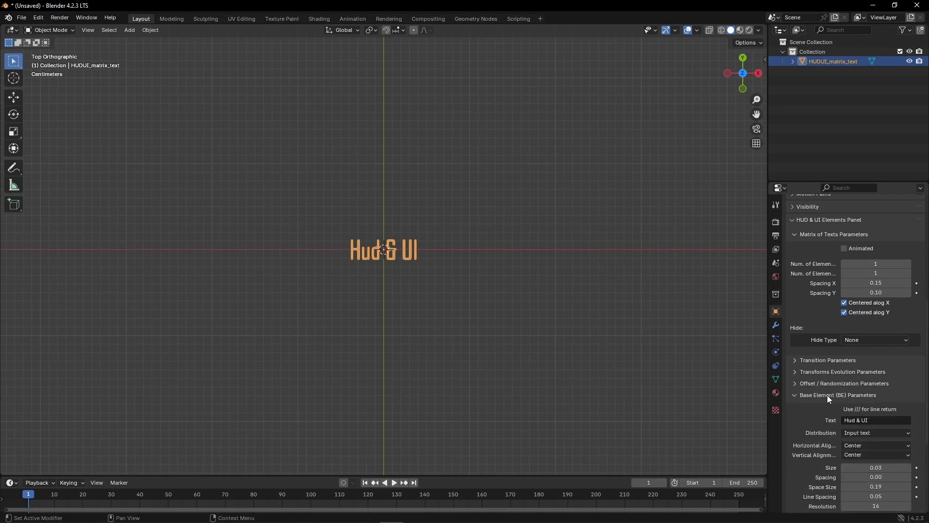
scroll(818, 377, "down", 6)
left_click(862, 277)
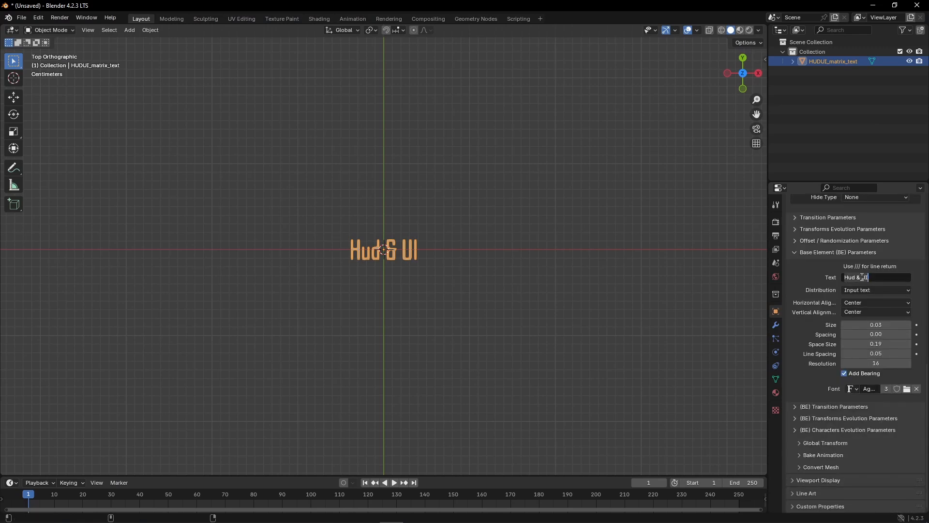
type("SSUI")
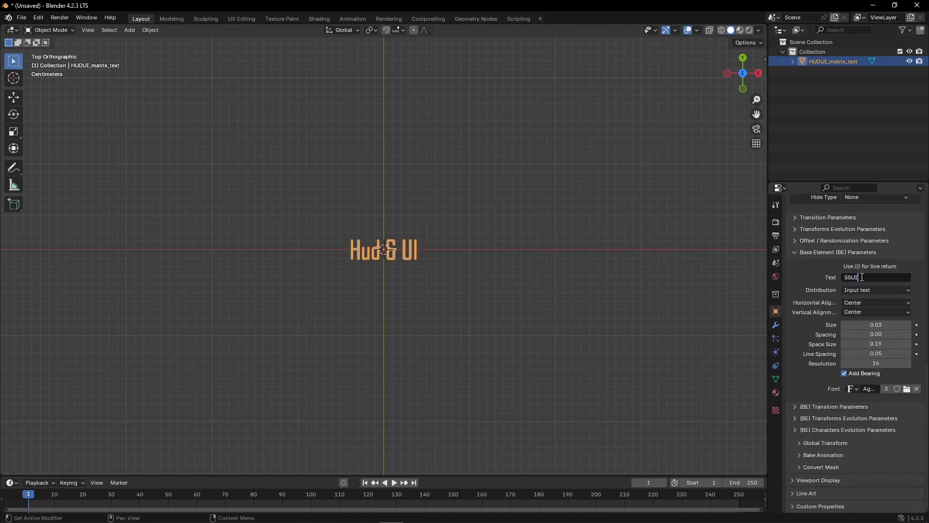
type("_")
type("10")
key("Return")
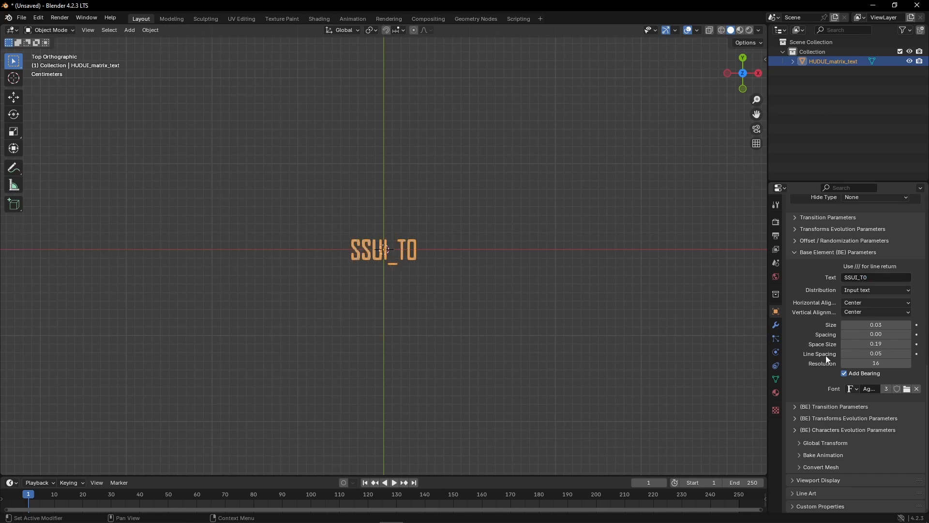
- Switch the text's font to the loaded monospaced serif font and show the viewport in wireframe
left_click(853, 389)
left_click(816, 413)
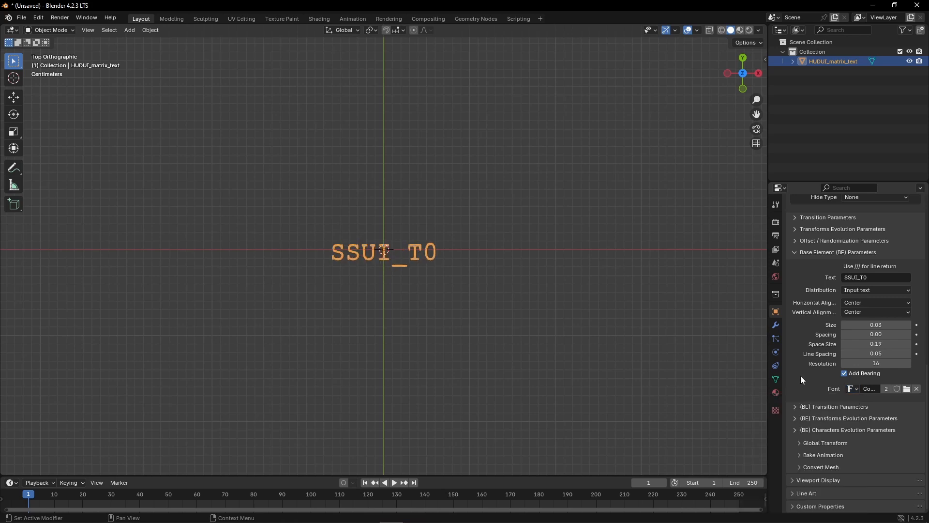
left_click(722, 30)
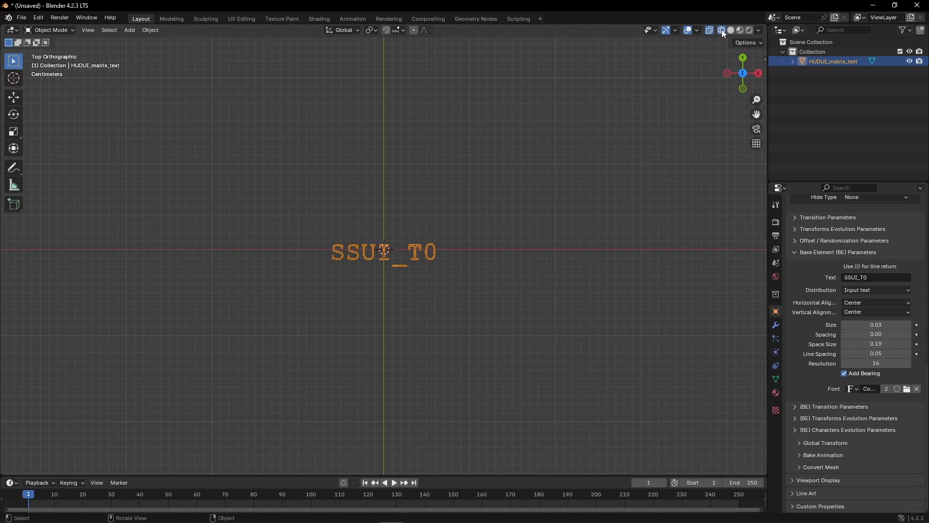
- Duplicate the SSUI_T0 text and move the copy down along Y, below the original
key("shift+d")
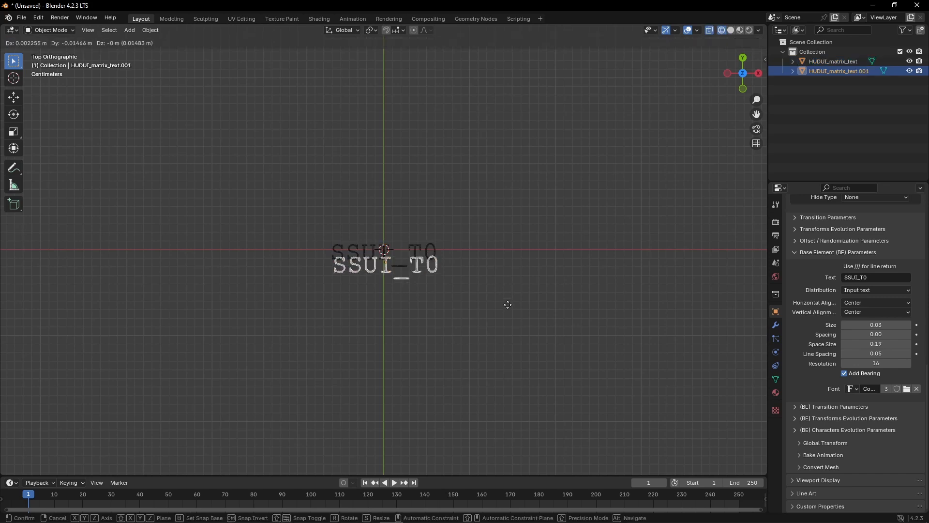
key("Escape")
left_click(13, 97)
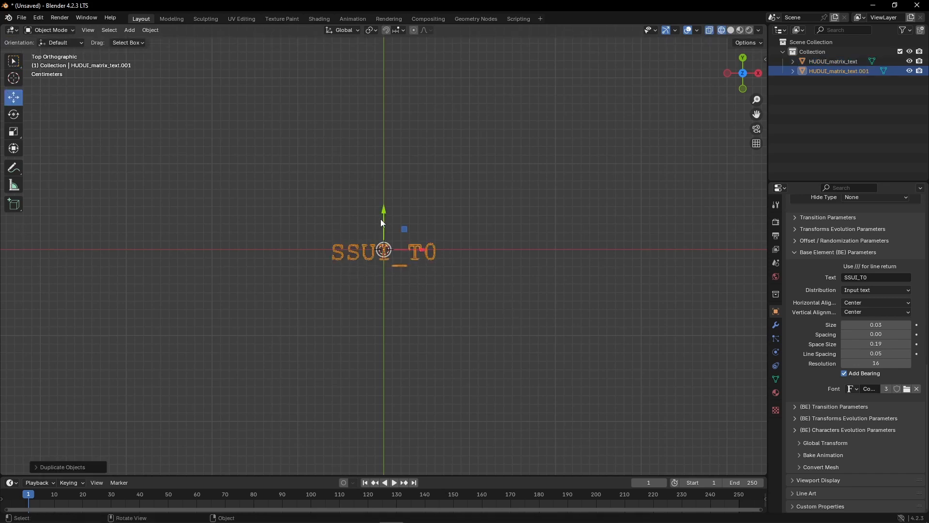
left_click_drag(382, 211, 479, 277)
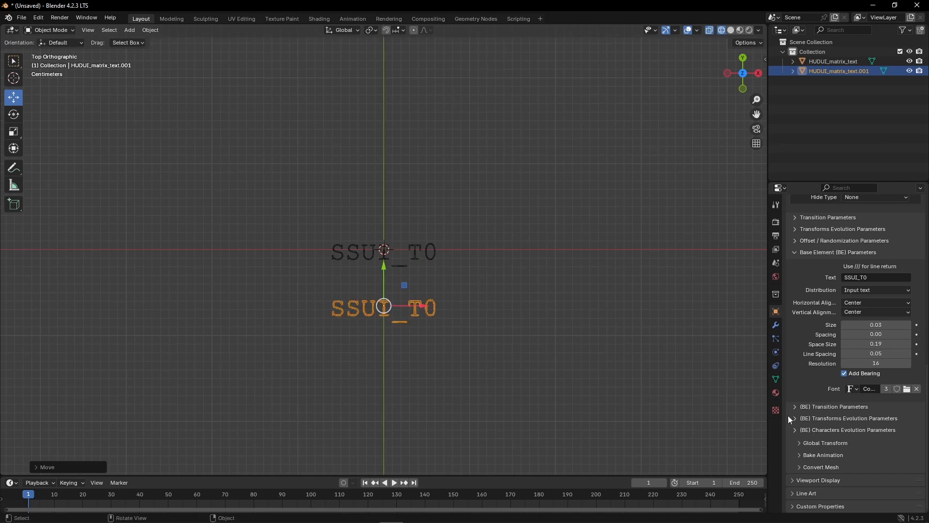
- Set the lower copy's size to 0.02 and its text to UNIT-01
left_click(881, 322)
type("0.02")
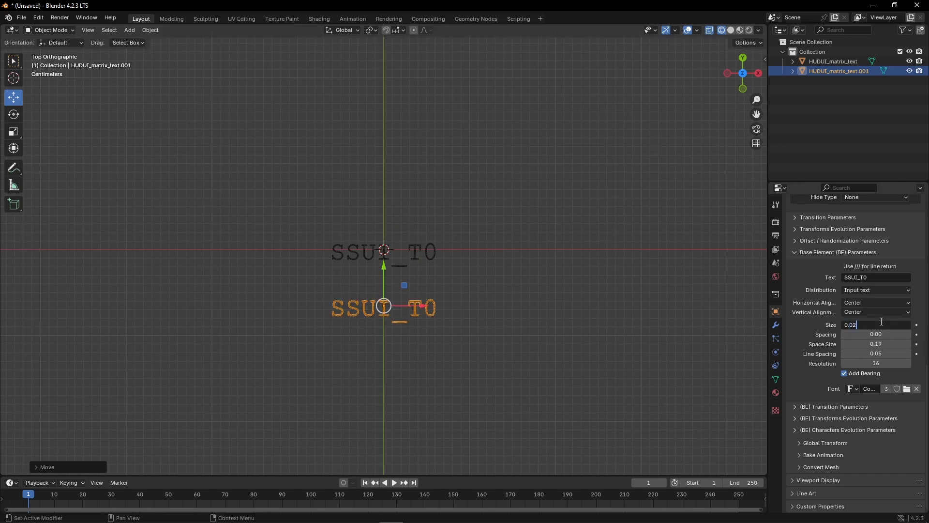
key("Return")
left_click(859, 277)
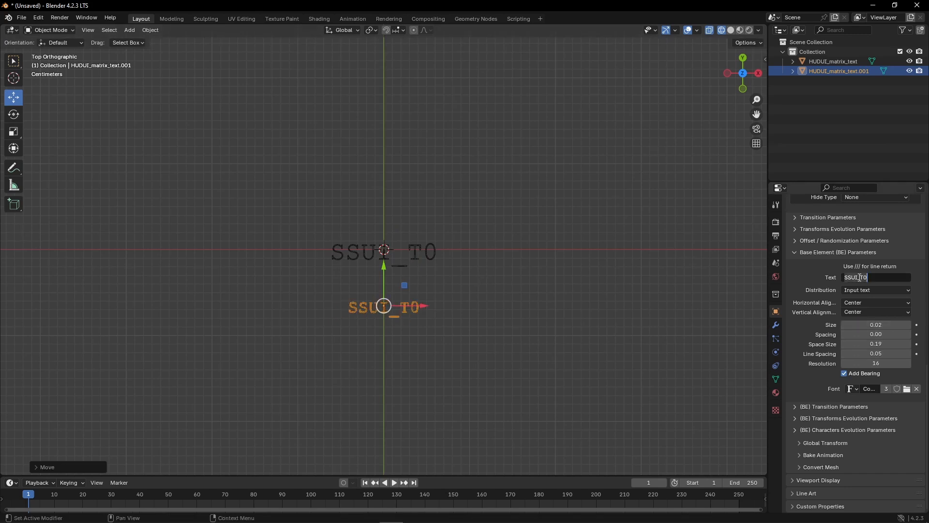
type("UNIT")
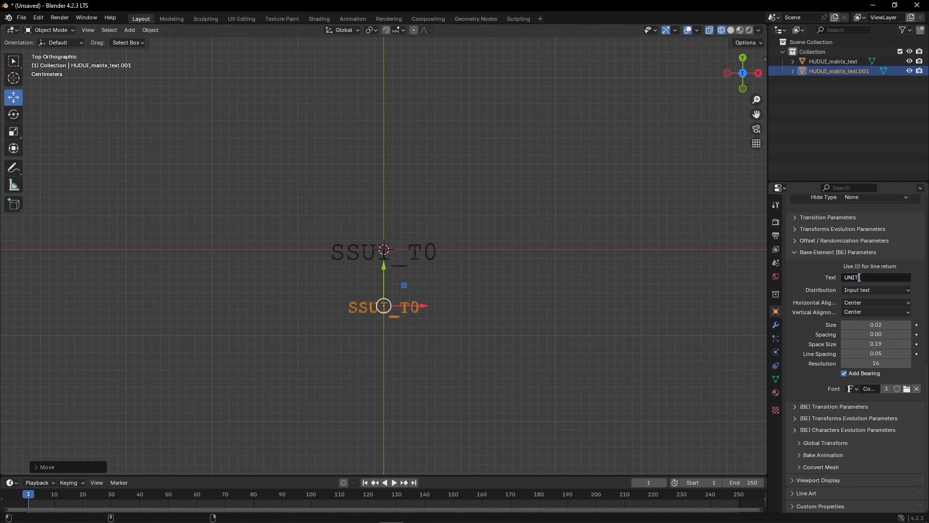
type("_01")
key("Return")
- Duplicate the UNIT-01 text and move the copy down along Y, below the first one
key("shift+d")
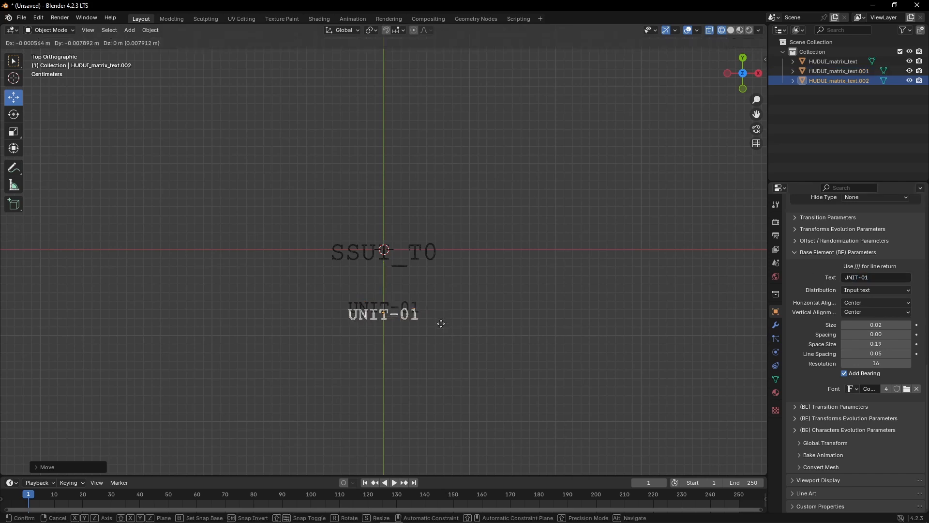
right_click(427, 338)
left_click_drag(384, 282, 507, 339)
- Turn the lowest UNIT-01 text into a column of 8 elements along Y with a Y spacing of 0.03
scroll(832, 321, "up", 10)
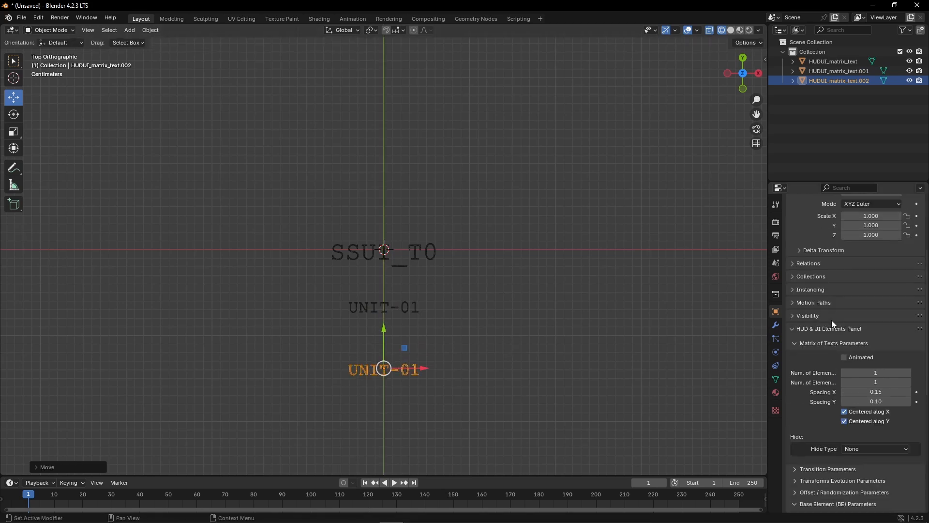
left_click(880, 383)
key("Return")
left_click(876, 401)
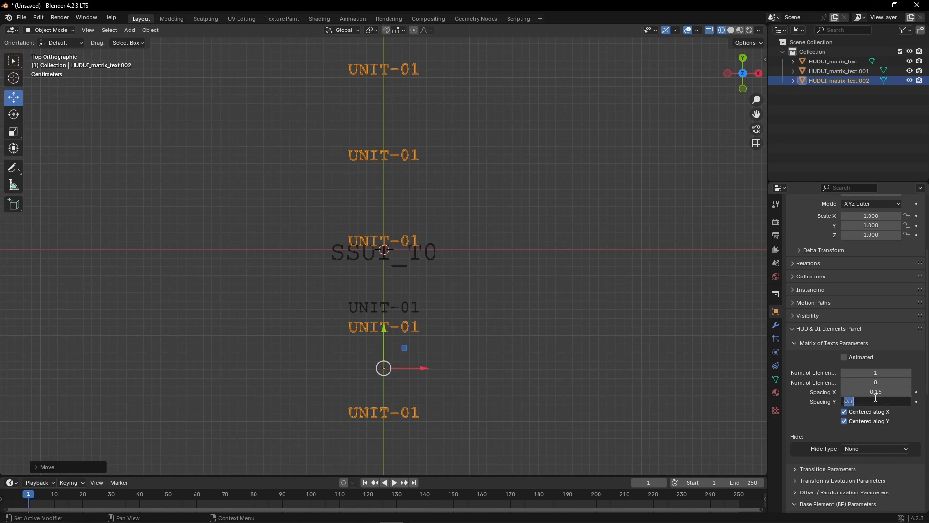
type("0.03")
key("Return")
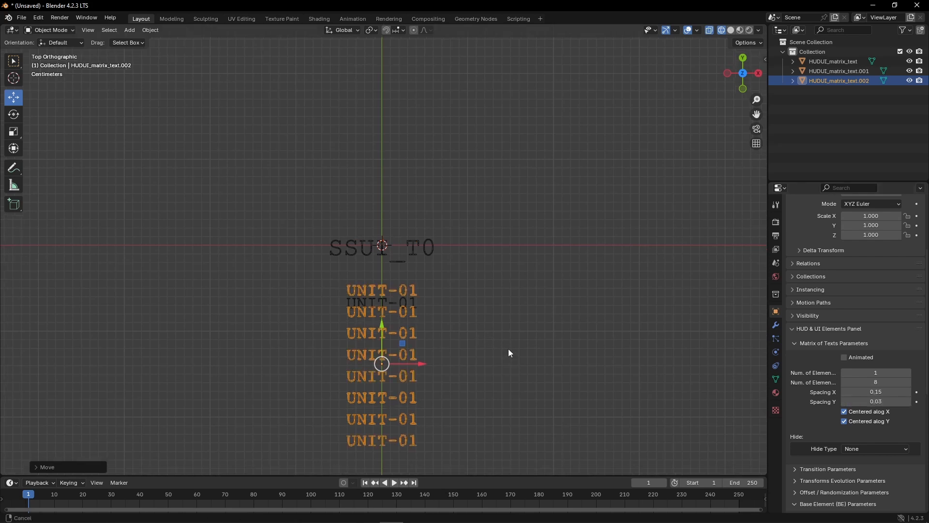
- Move the eight-row column about 0.05 m down along Y so it sits below the UNIT-01 heading
middle_click_drag(508, 349, 511, 247, "shift")
key("g")
key("y")
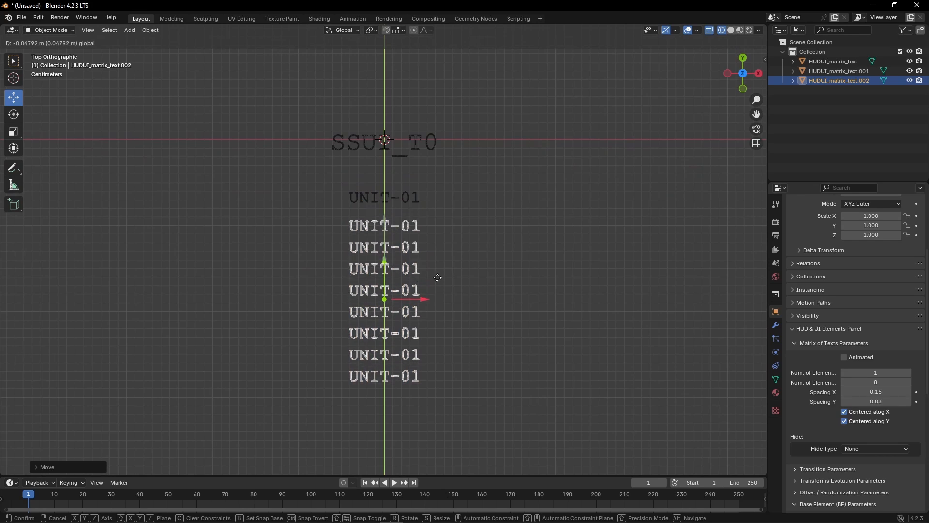
left_click(439, 279)
- Set the horizontal alignment to Left for the SSUI_T0 title, the UNIT-01 heading and the eight-row column
left_click(423, 145)
scroll(815, 376, "down", 5)
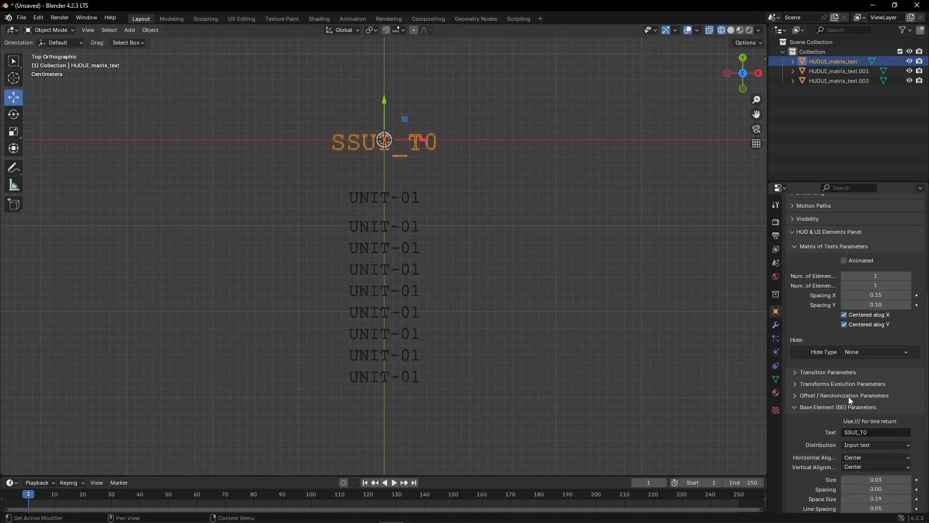
scroll(849, 396, "down", 6)
left_click(855, 339)
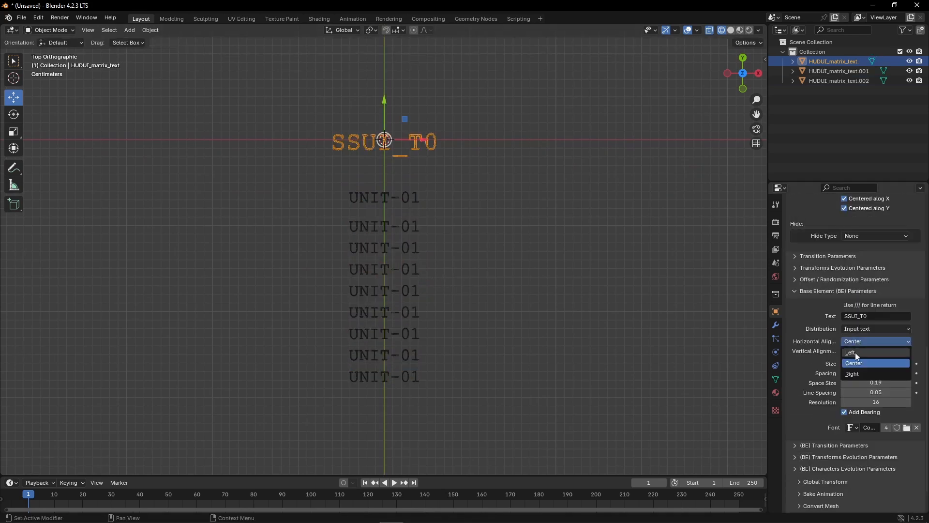
left_click(855, 352)
left_click(415, 201)
left_click(855, 342)
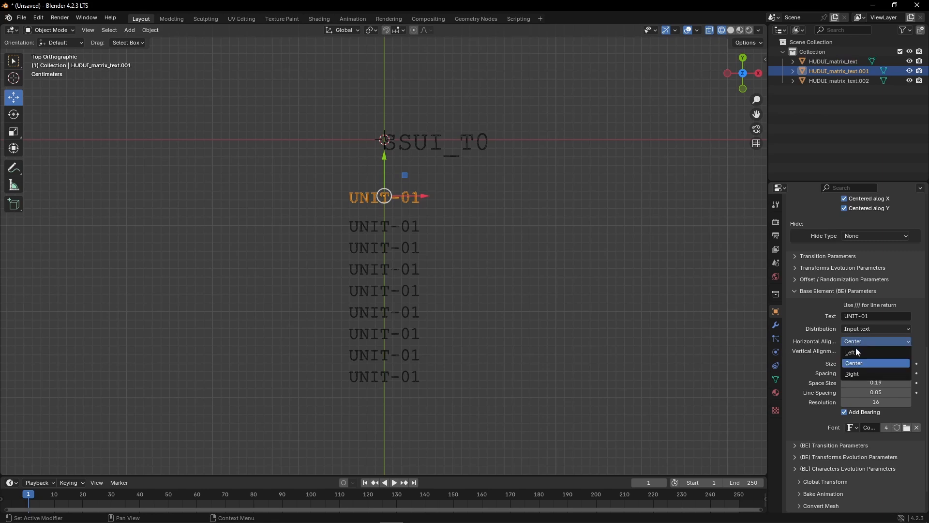
left_click(856, 351)
left_click(415, 232)
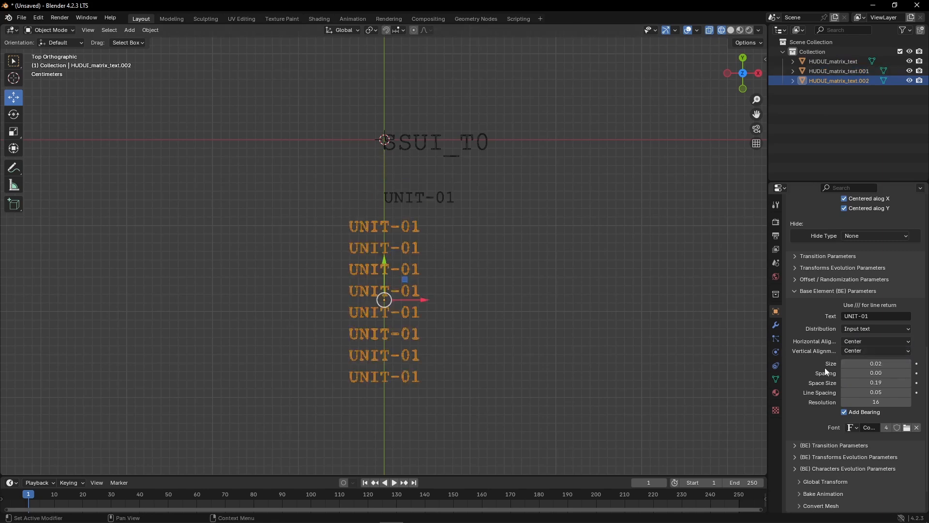
left_click(857, 342)
left_click(858, 353)
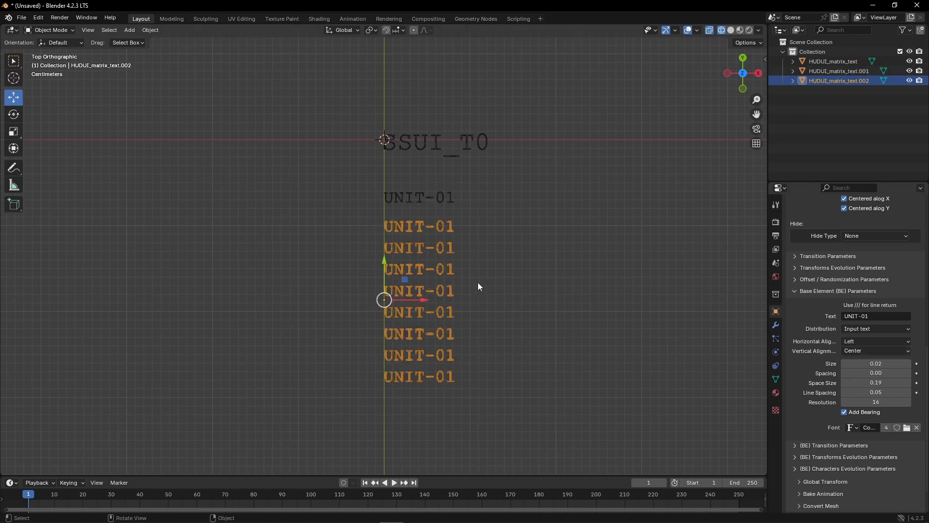
- Fill the eight-row column with Random Characters, using a count of 7 characters per row
scroll(807, 377, "down", 2)
left_click(872, 290)
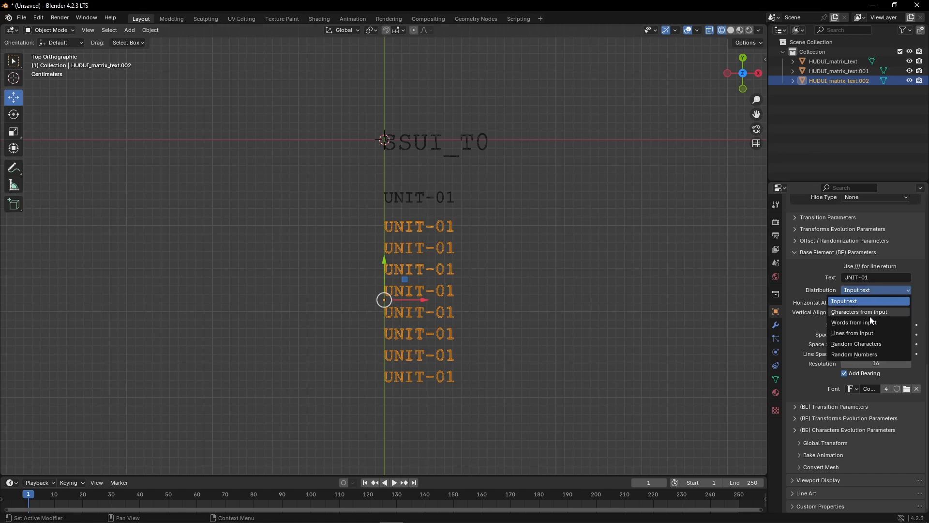
left_click(855, 344)
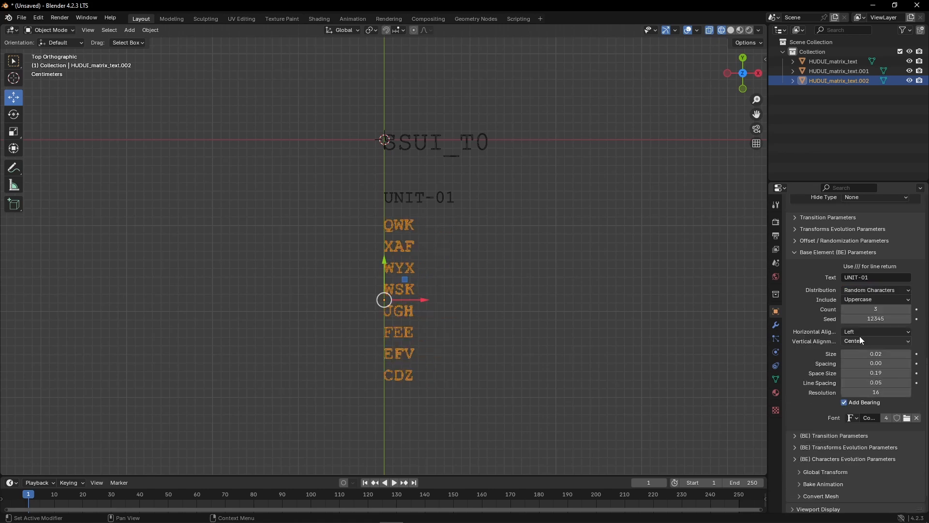
left_click(864, 311)
type("7")
key("Return")
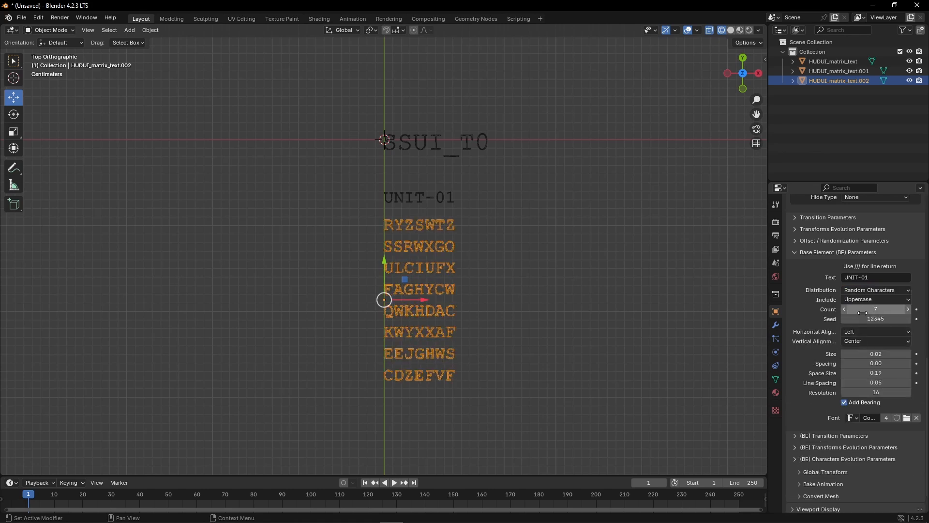
- Duplicate the UNIT-01 heading together with its character column about 0.14 m along X
left_click_drag(578, 350, 384, 194)
scroll(522, 257, "down", 3)
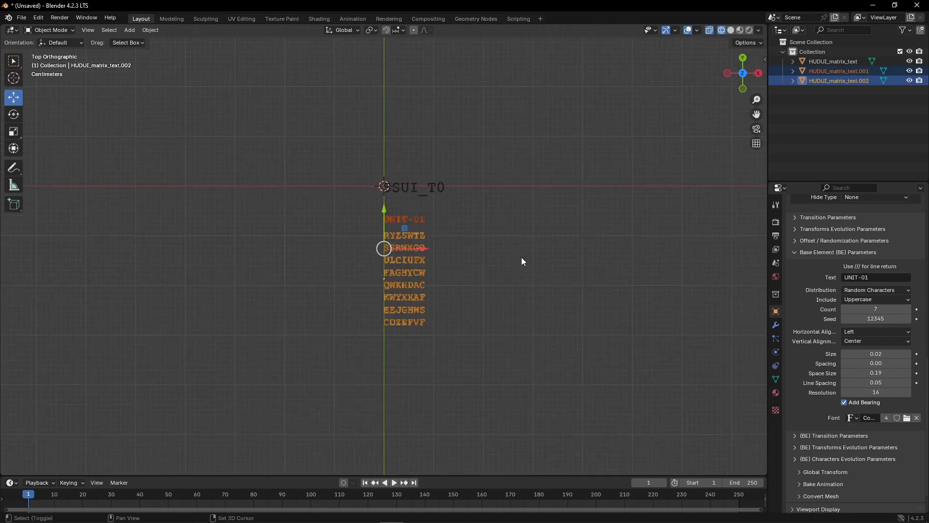
middle_click_drag(521, 257, 318, 237, "shift")
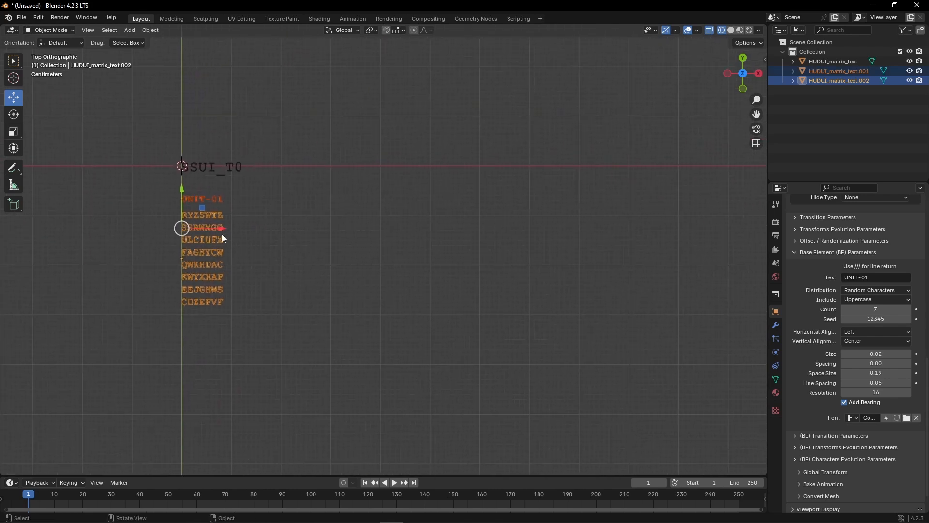
key("shift+d")
key("x")
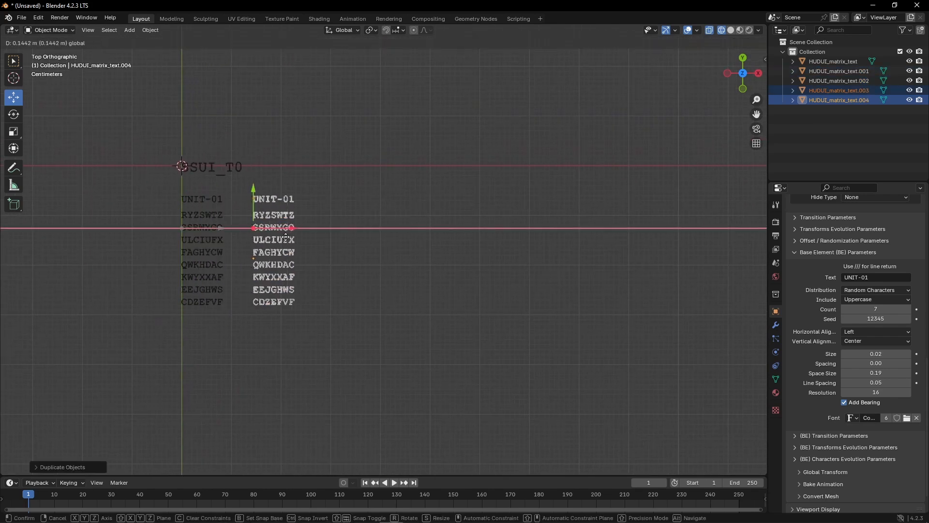
left_click(286, 237)
- Duplicate the heading and column twice more along X, leaving a wider gap before the fourth column
key("shift+d")
key("x")
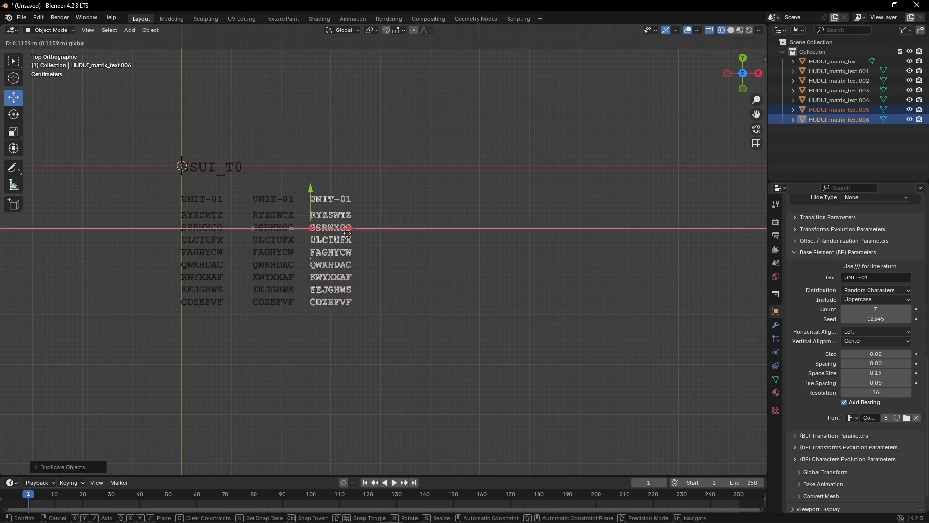
left_click_drag(356, 238, 486, 243)
key("shift+d")
right_click(379, 280)
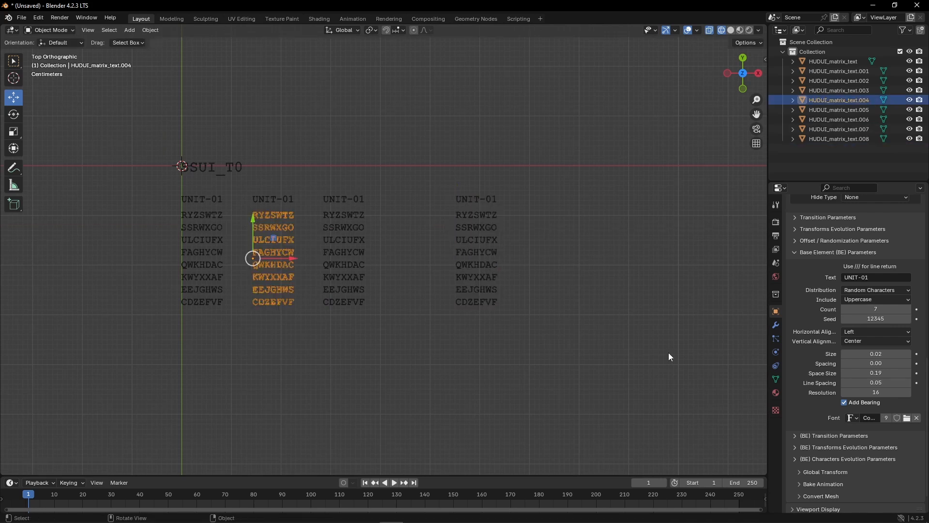
- Switch the second column's text distribution to Random Numbers and set its count to 3
left_click(863, 286)
left_click(867, 353)
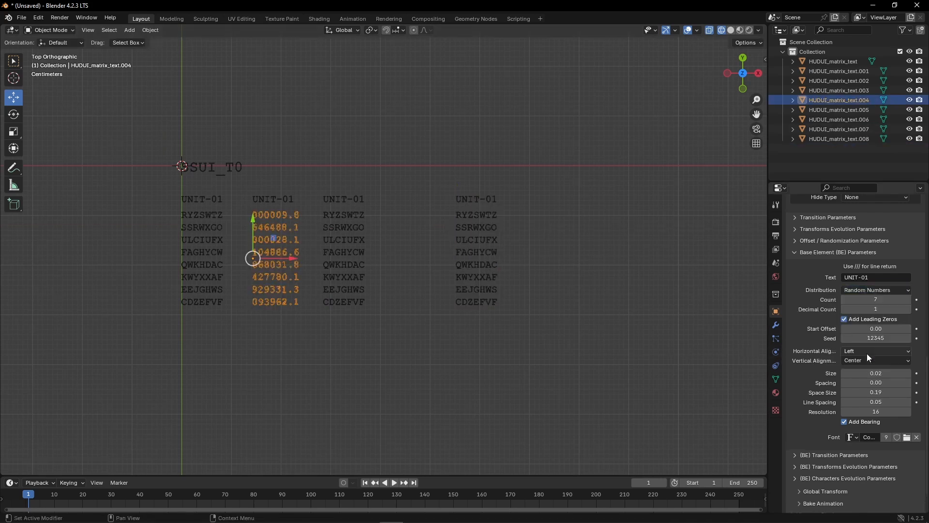
left_click(876, 299)
type("3")
key("Return")
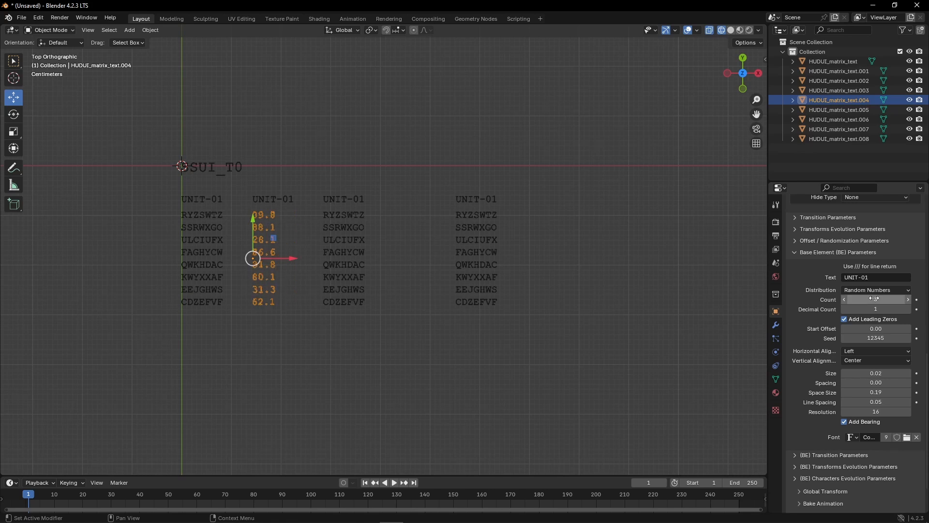
- Set the second column's decimal count to 0 for whole numbers
left_click(876, 310)
type("0")
key("Return")
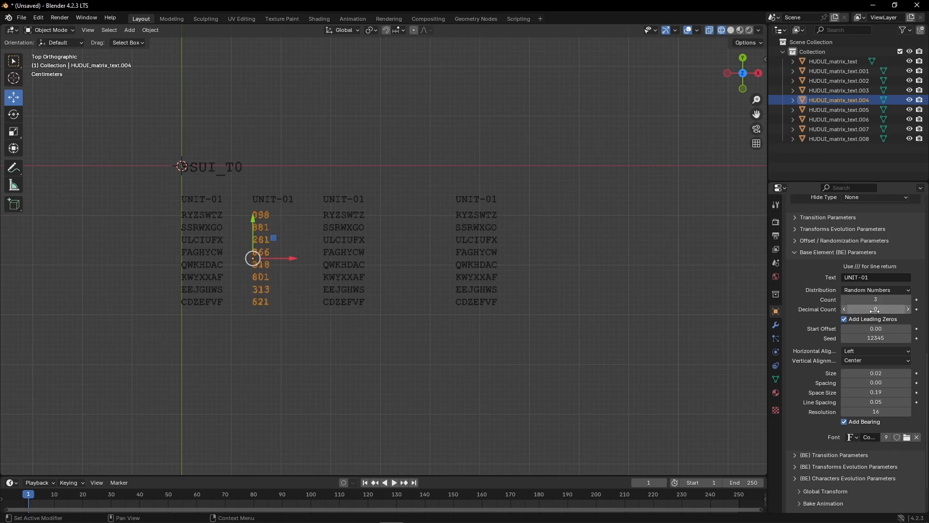
- Set the second column's character evolution to Continue, with an increment speed of 1 and an increment seed of 15
scroll(820, 411, "down", 3)
left_click(825, 431)
scroll(808, 335, "down", 1)
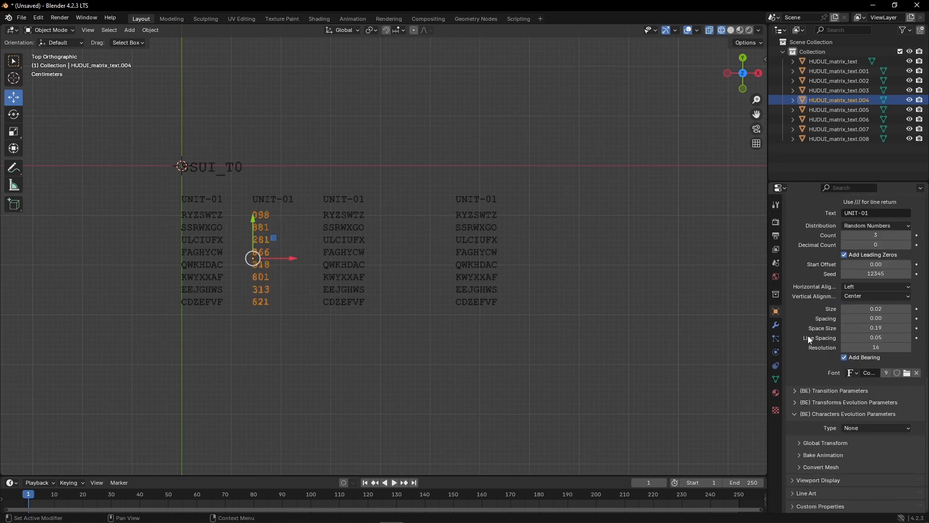
left_click(861, 428)
left_click(859, 446)
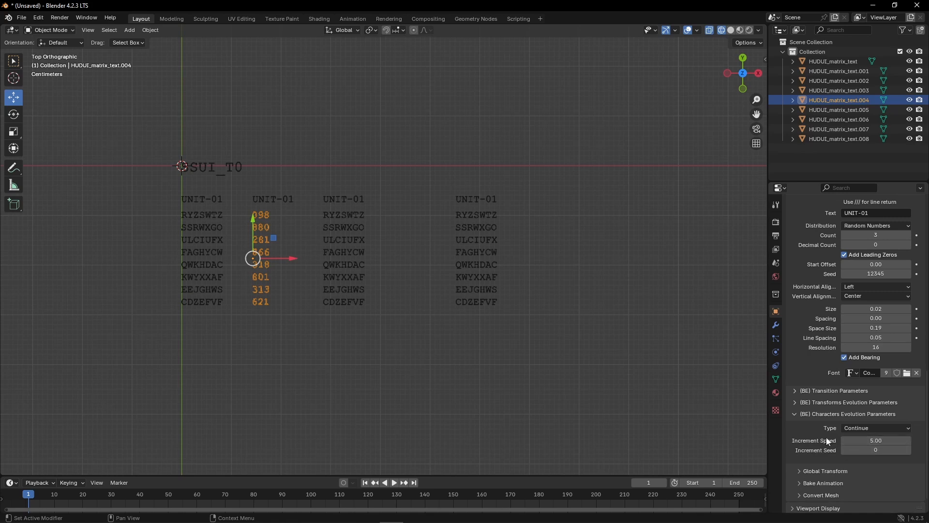
left_click(864, 441)
type("1")
key("Return")
left_click(870, 446)
type("15")
key("Return")
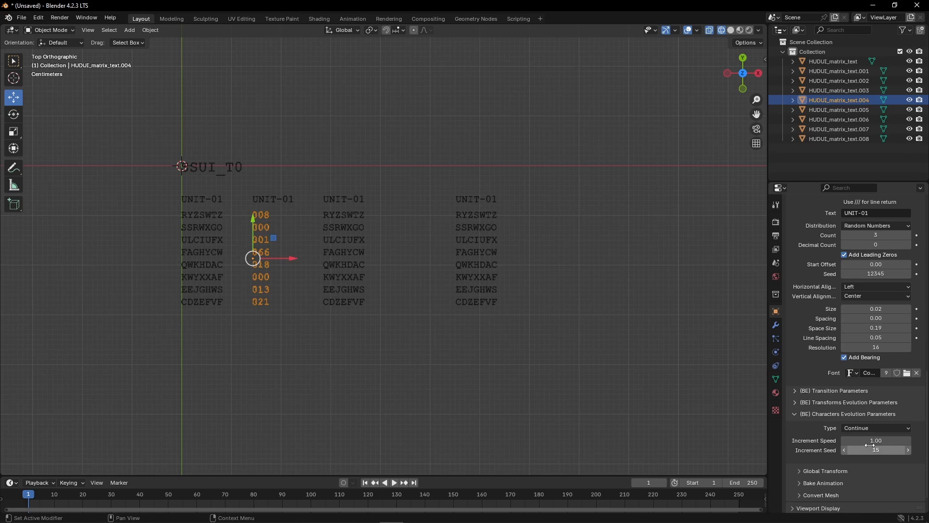
- Turn on Animated for the second column's text matrix and play the timeline to preview the changing numbers
scroll(811, 396, "up", 15)
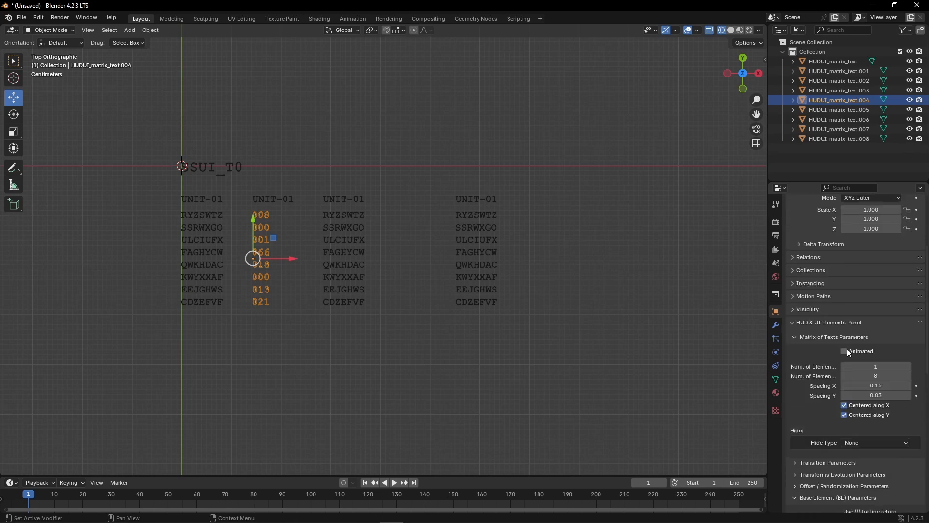
key("space")
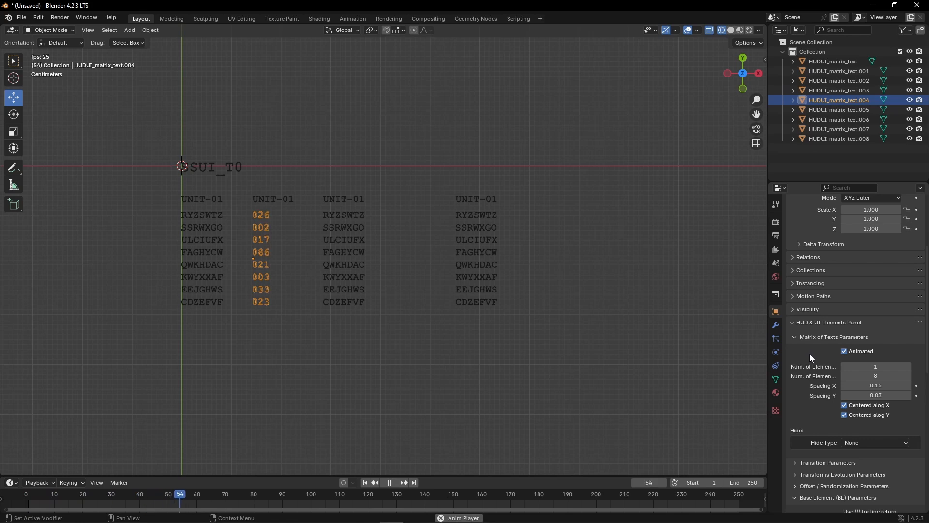
key("space")
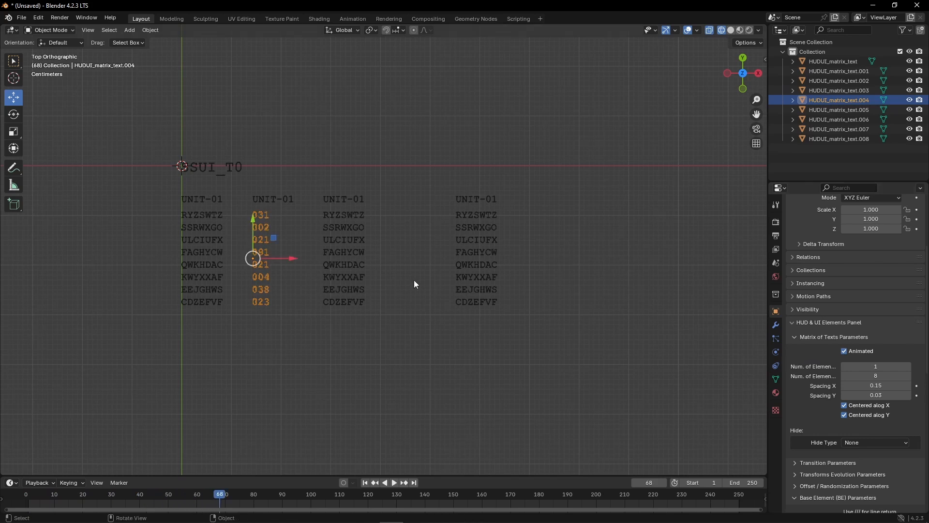
- Give the third column's matrix two elements along X, spaced 0.13 apart and not centered along X
left_click(351, 251)
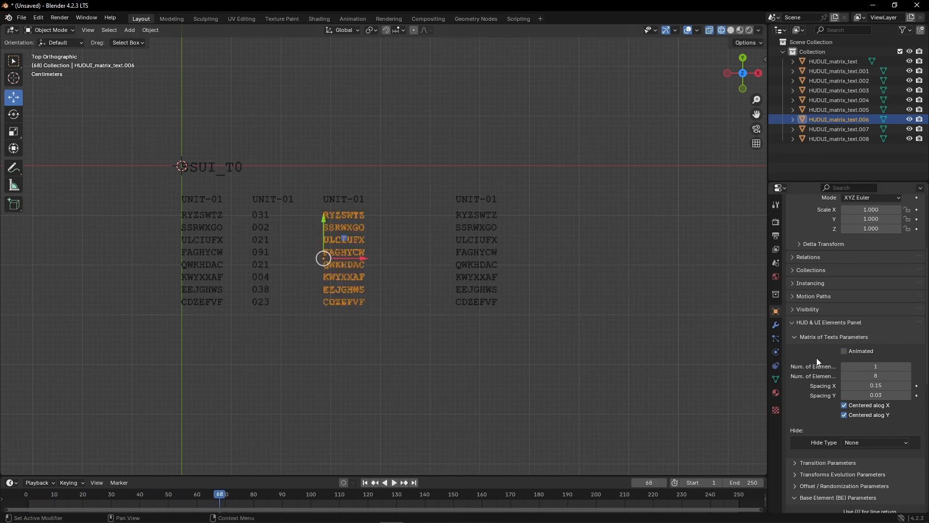
scroll(817, 358, "down", 4)
left_click(877, 289)
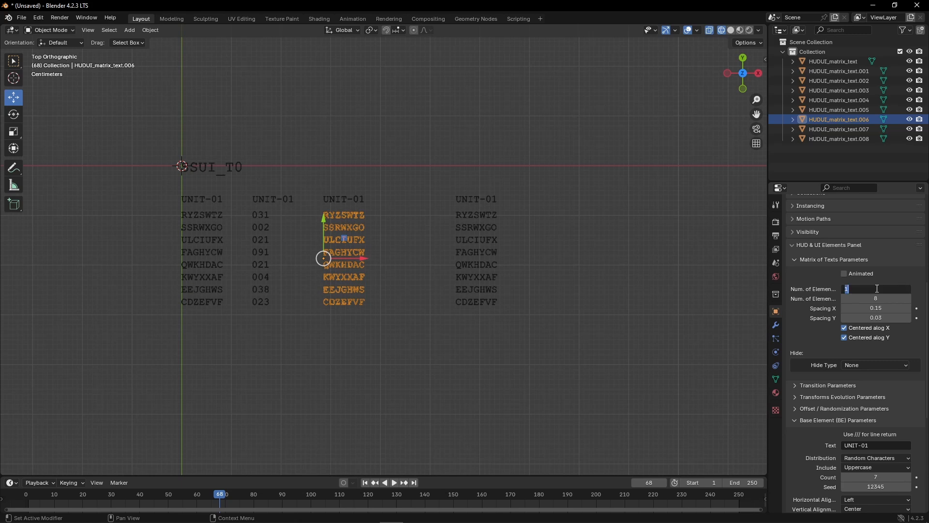
key("Return")
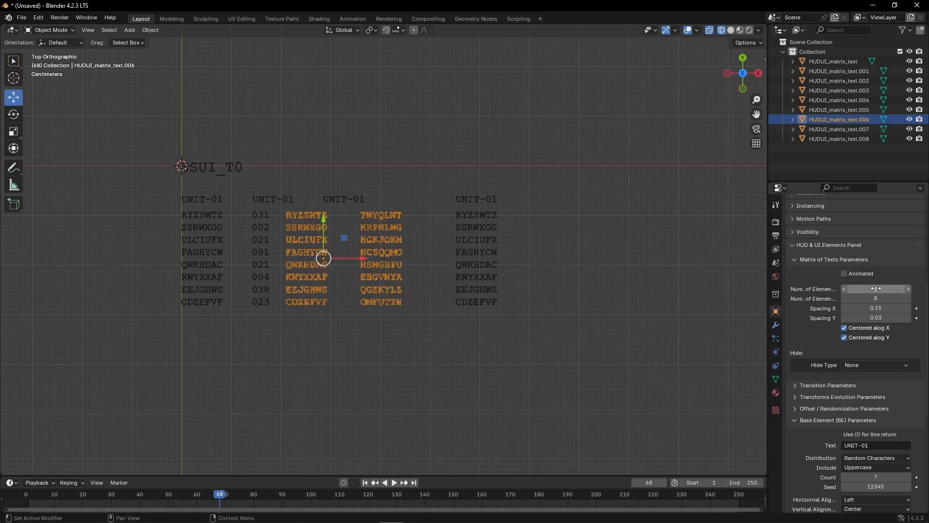
left_click(845, 328)
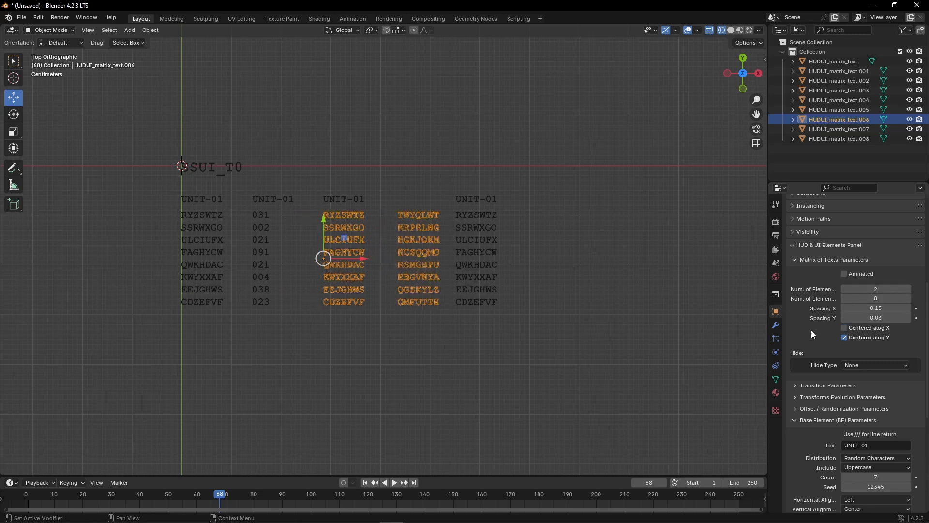
left_click(880, 309)
type("0.13")
key("Return")
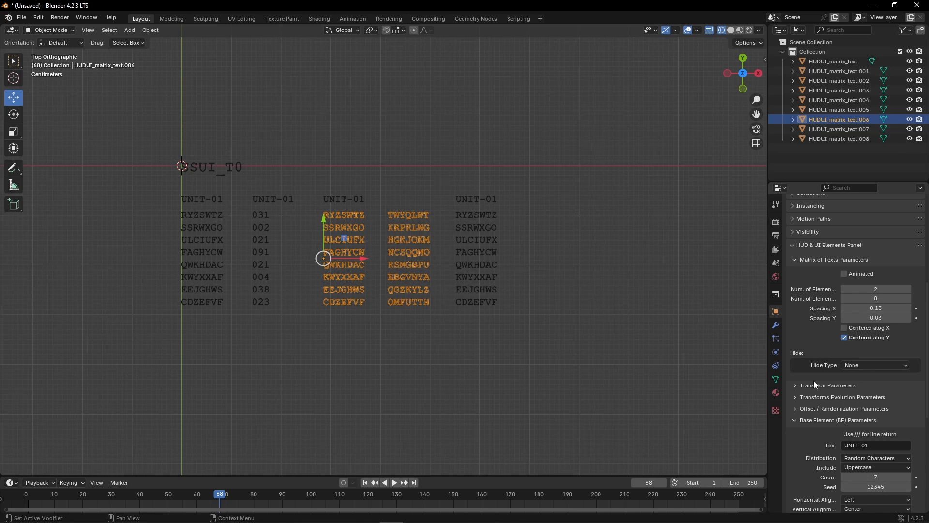
- Switch the doubled third column to Random Numbers with a count of 5 and a decimal count of 2
scroll(815, 400, "down", 8)
left_click(871, 245)
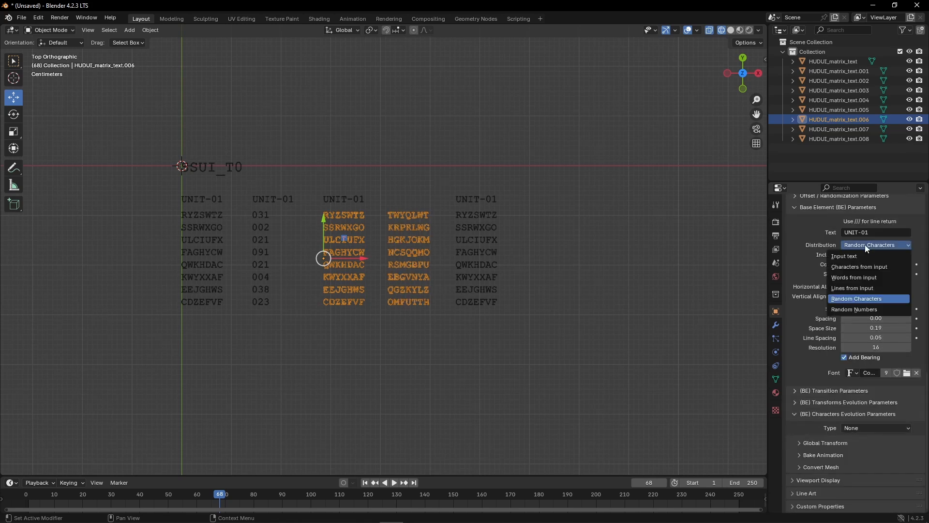
left_click(858, 309)
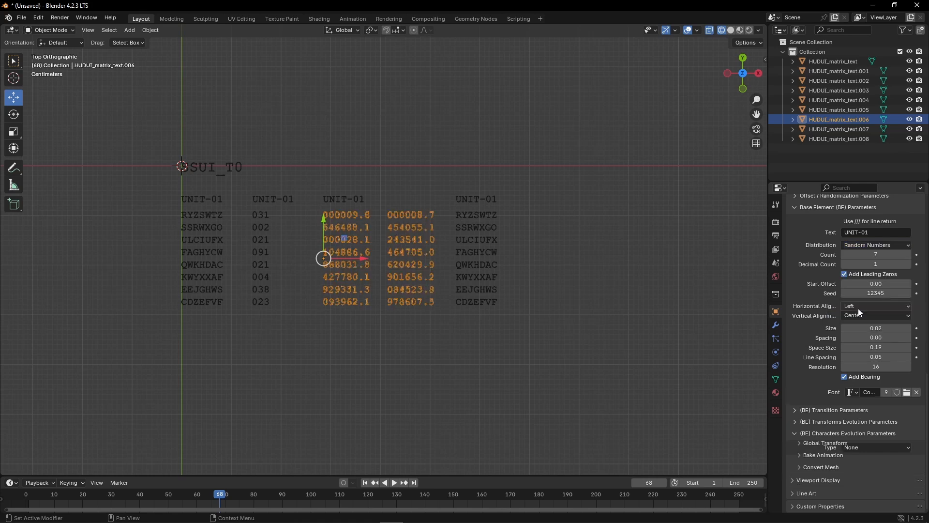
left_click(868, 255)
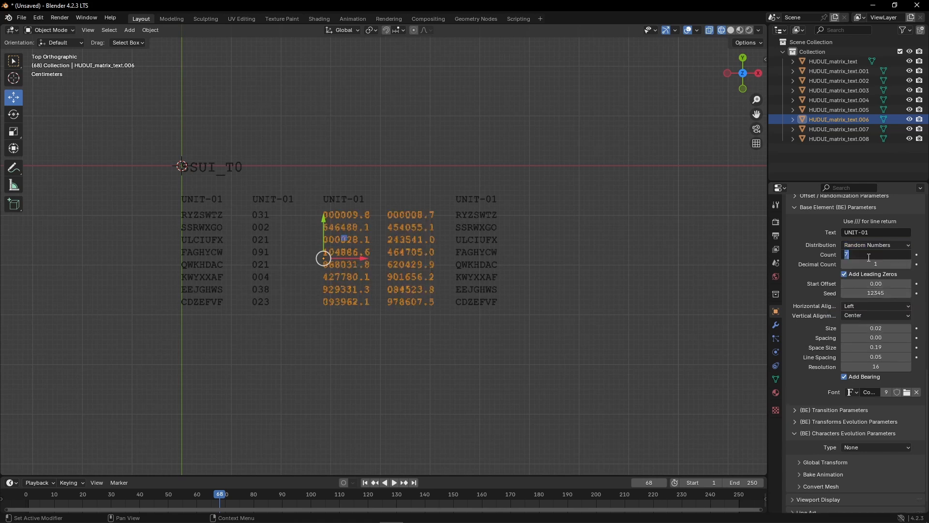
type("5")
key("Return")
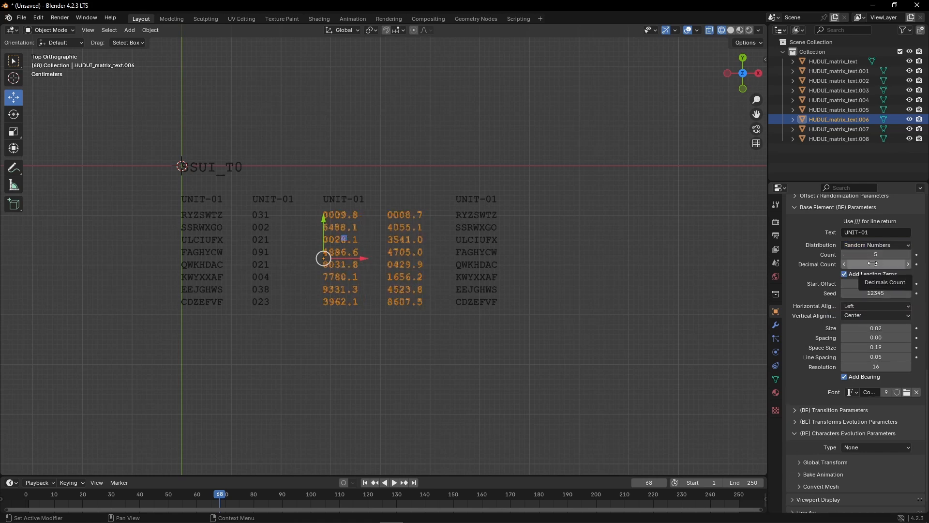
left_click(873, 263)
type("2")
key("Return")
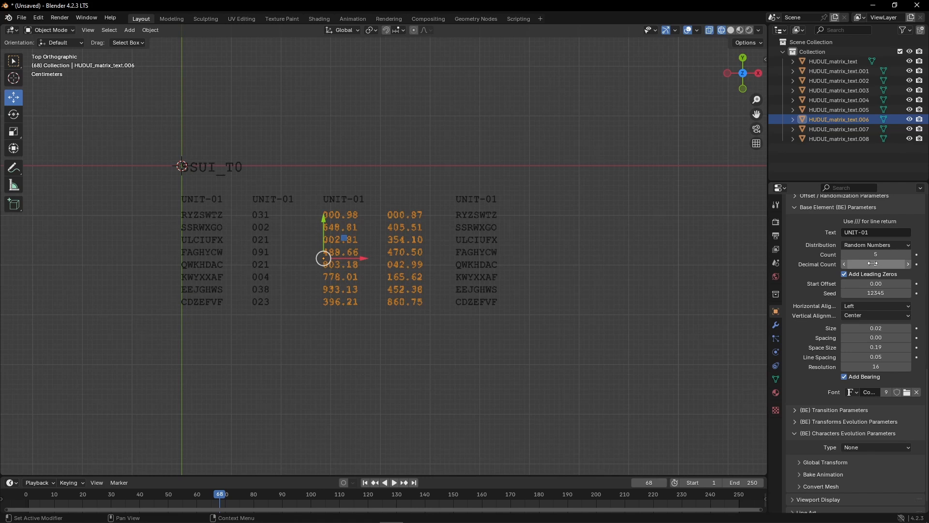
- Set the doubled column's character evolution to Continue, with an increment speed of 0.1 and an increment seed of 20
left_click(862, 447)
left_click(854, 384)
scroll(826, 400, "down", 2)
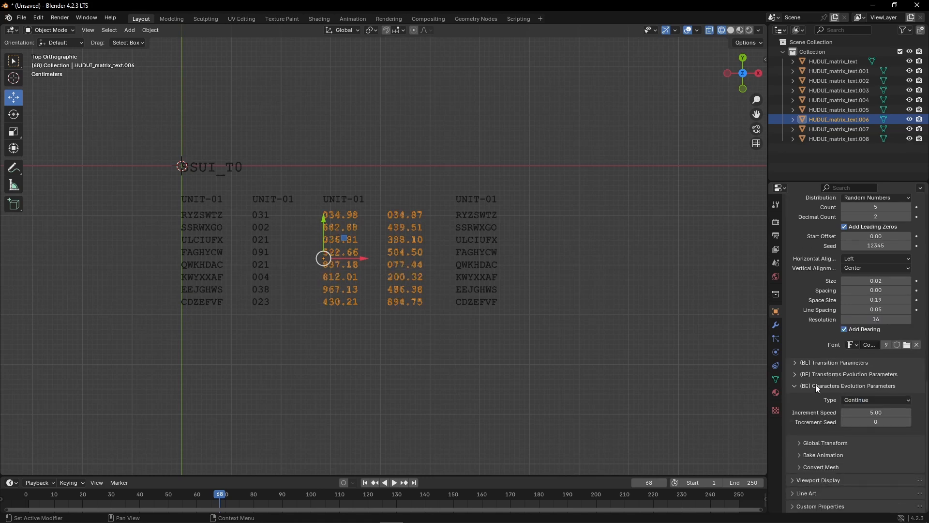
left_click(875, 412)
type("0.1")
key("Return")
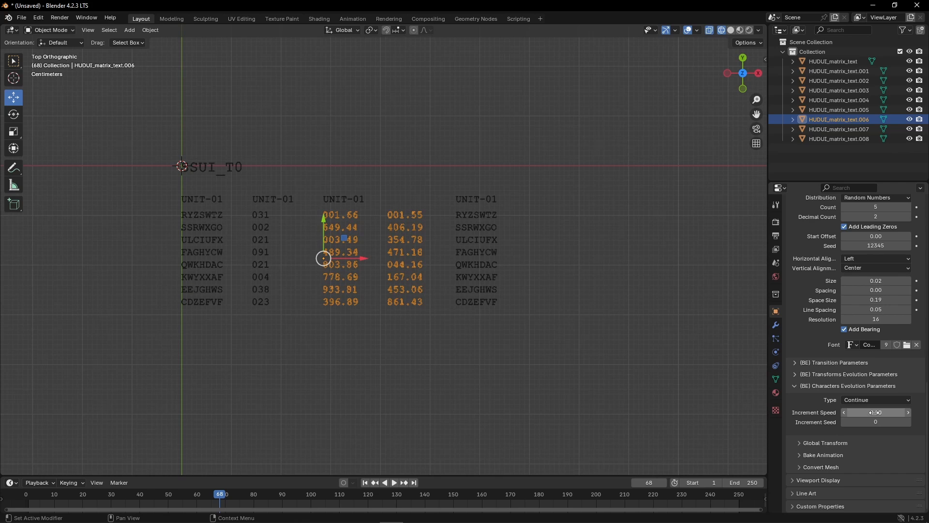
left_click(875, 422)
type("25")
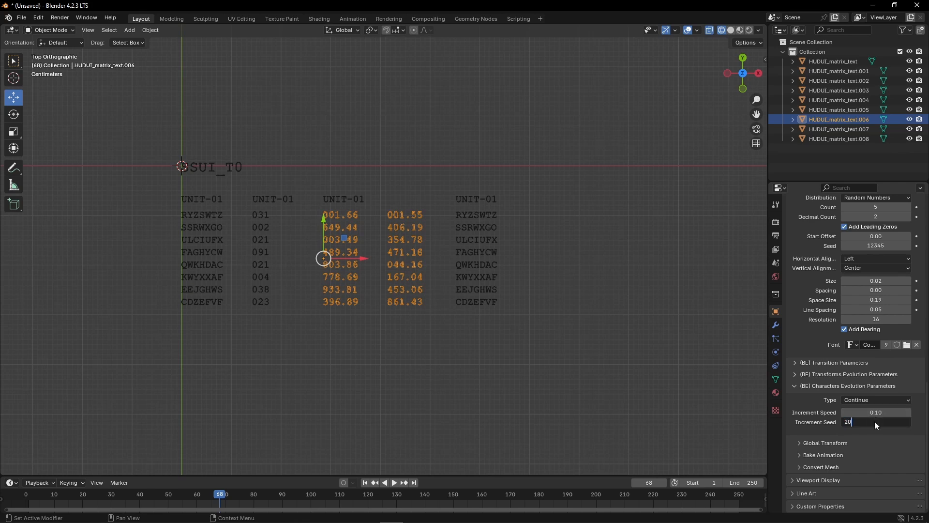
type("0")
key("Return")
- Set the doubled column's start offset to 900, turn on Animated, and play the timeline to preview its numbers
scroll(808, 398, "up", 7)
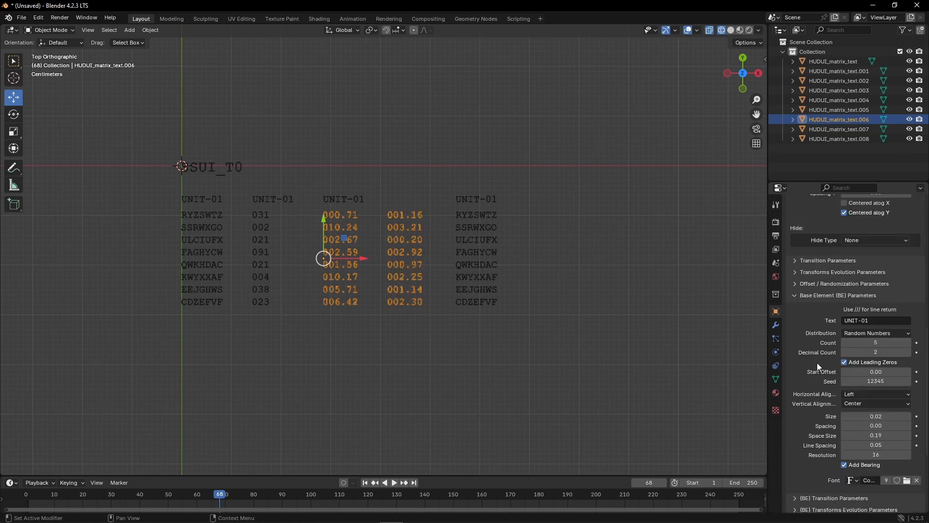
left_click(880, 371)
type("900")
key("Return")
scroll(796, 383, "up", 4)
scroll(799, 391, "up", 2)
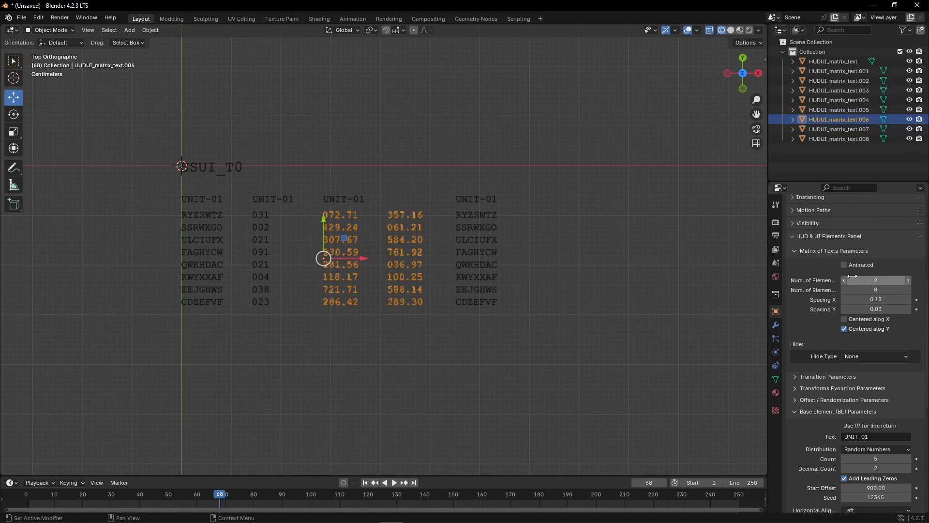
key("space")
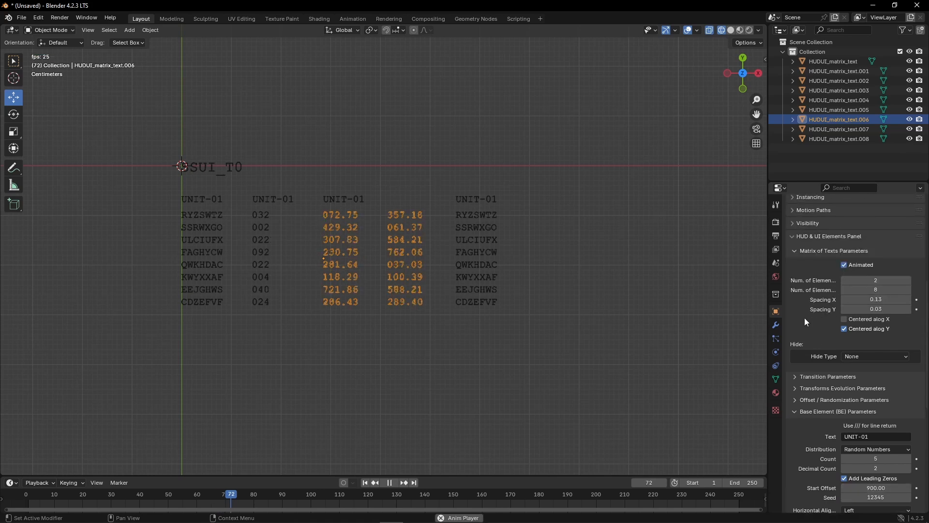
- Repeat the third heading twice along X with a spacing of 0.13 and centering along X turned off
left_click(346, 199)
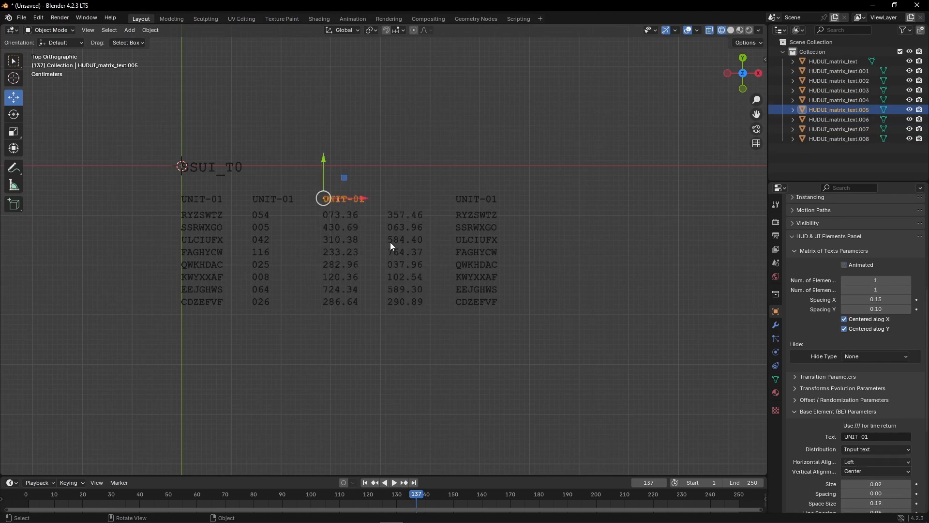
left_click(886, 281)
type("2")
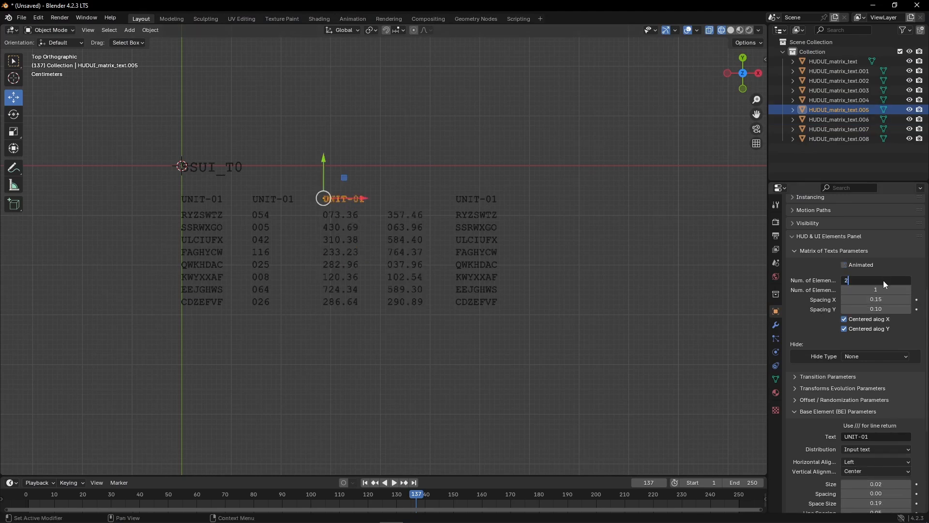
key("Return")
left_click(879, 298)
type("0")
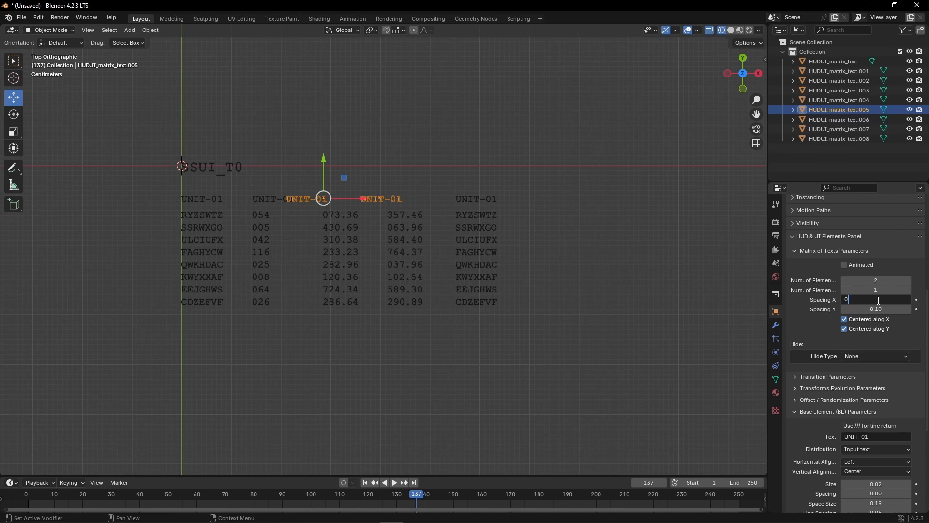
type(".13")
key("Return")
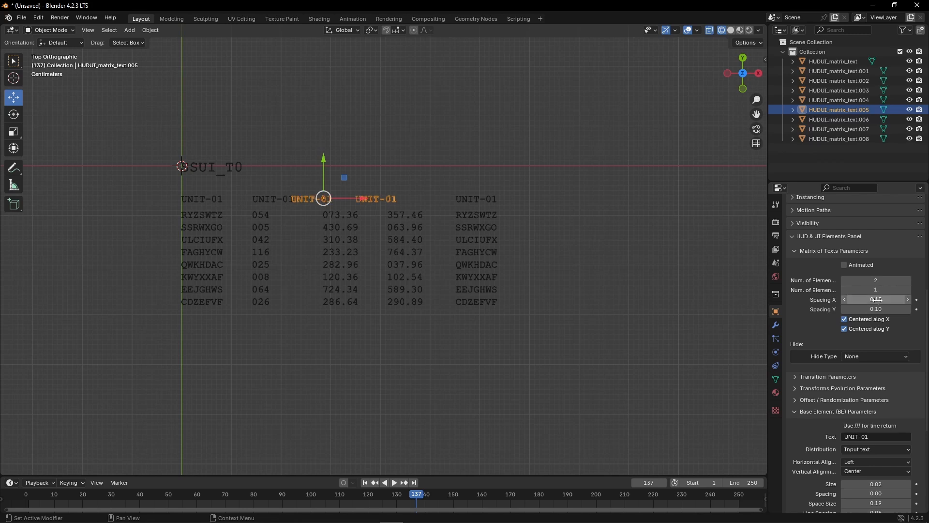
left_click(859, 320)
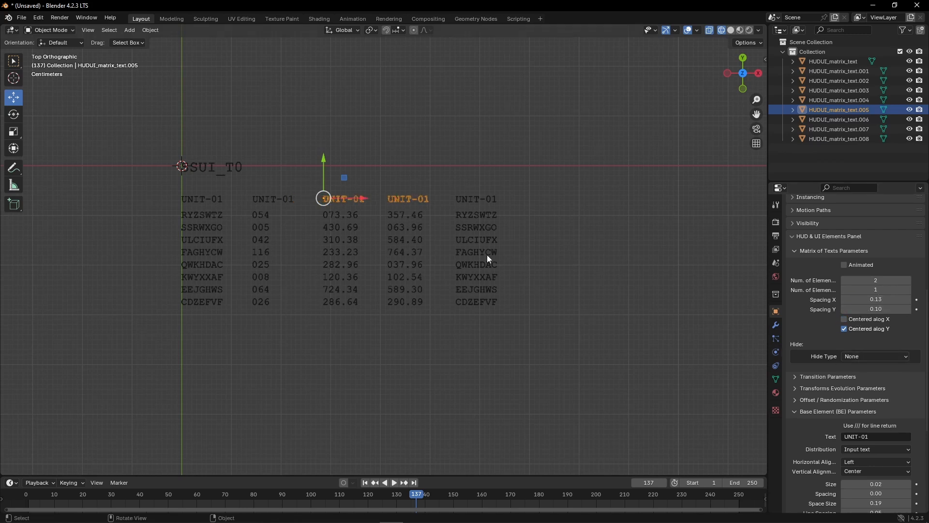
- Shift the last heading and column about 0.02 m toward negative X, and set the column's count to 4 and seed to 126
left_click(475, 249)
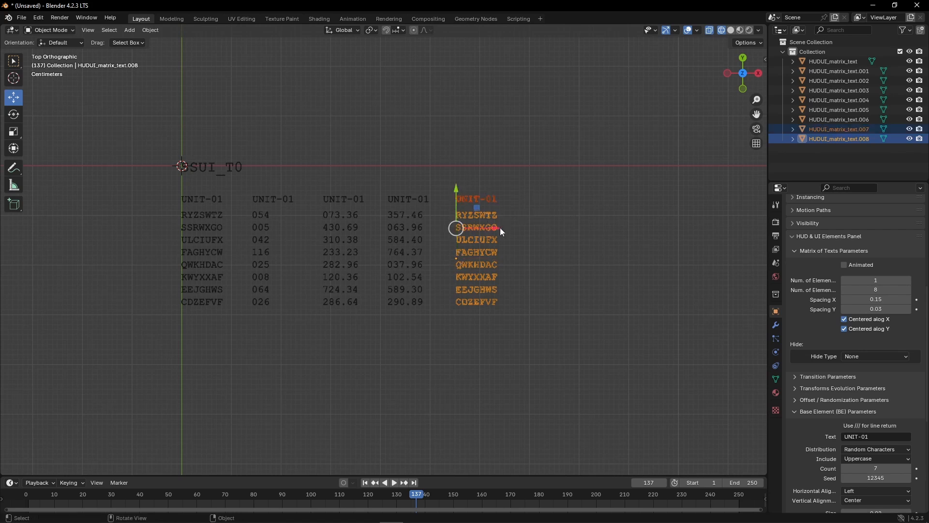
left_click_drag(499, 227, 473, 228)
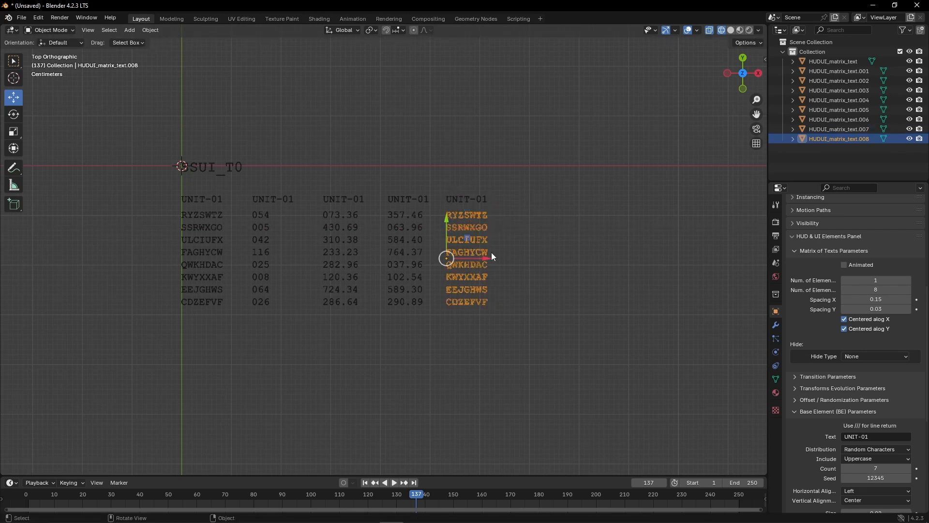
scroll(795, 414, "down", 1)
scroll(794, 414, "down", 7)
left_click(873, 313)
type("4")
key("Return")
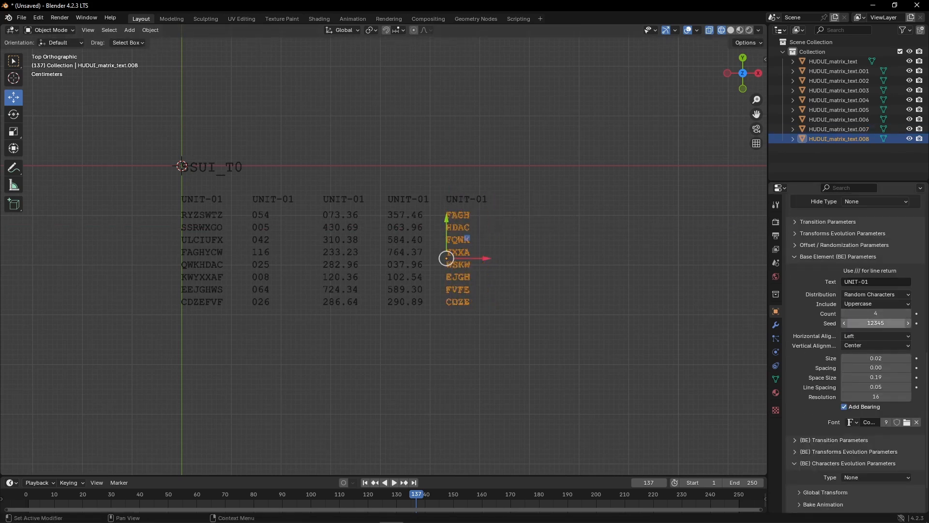
left_click(876, 324)
type("126")
key("Return")
- Duplicate the last character column about 0.05 m along X and switch the copy to Input text showing "/"
key("shift+d")
key("x")
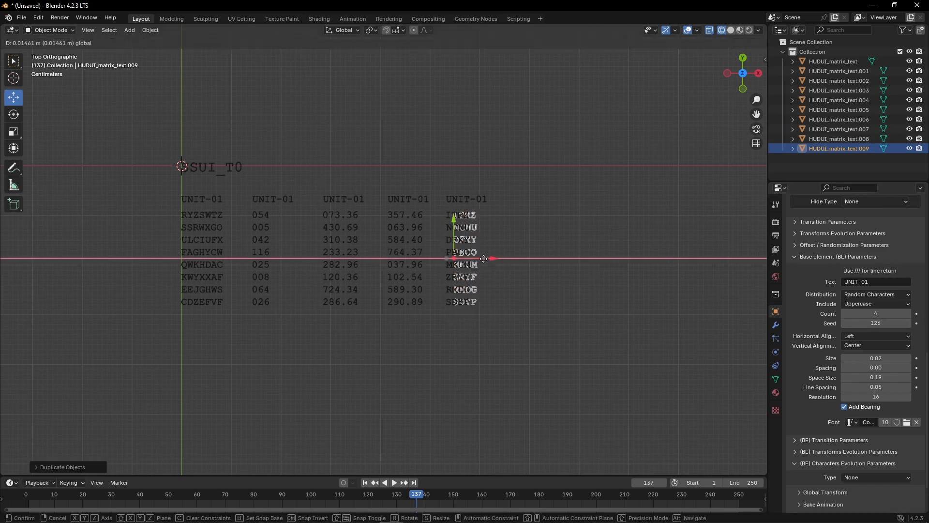
left_click(504, 259)
left_click(873, 281)
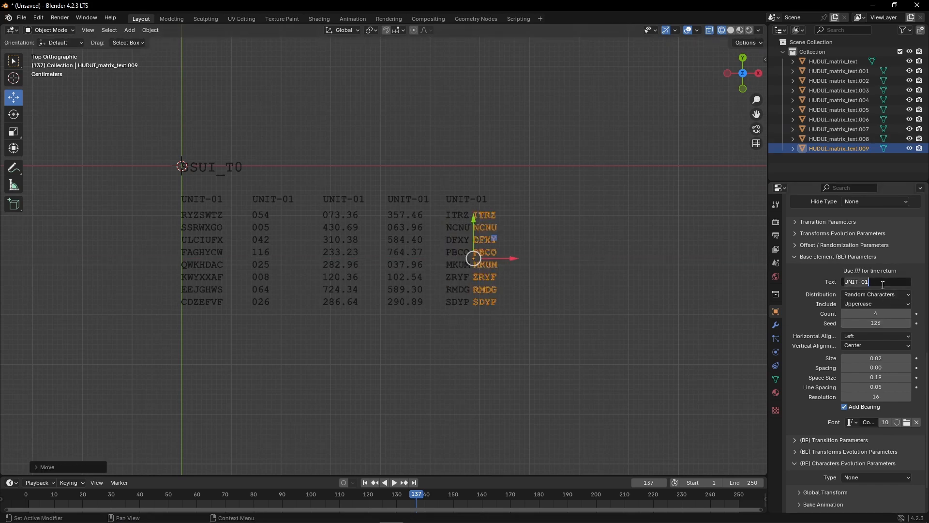
key("BackSpace")
type("/")
left_click(882, 292)
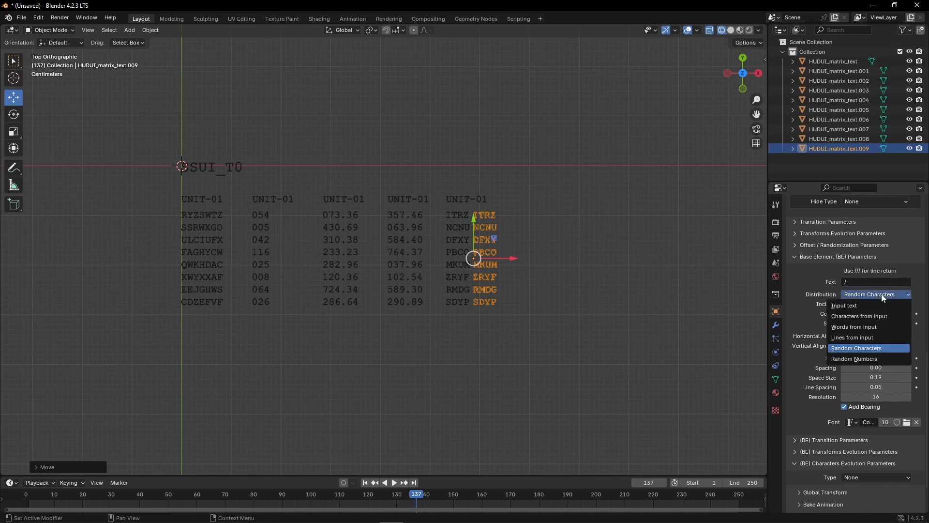
left_click(884, 308)
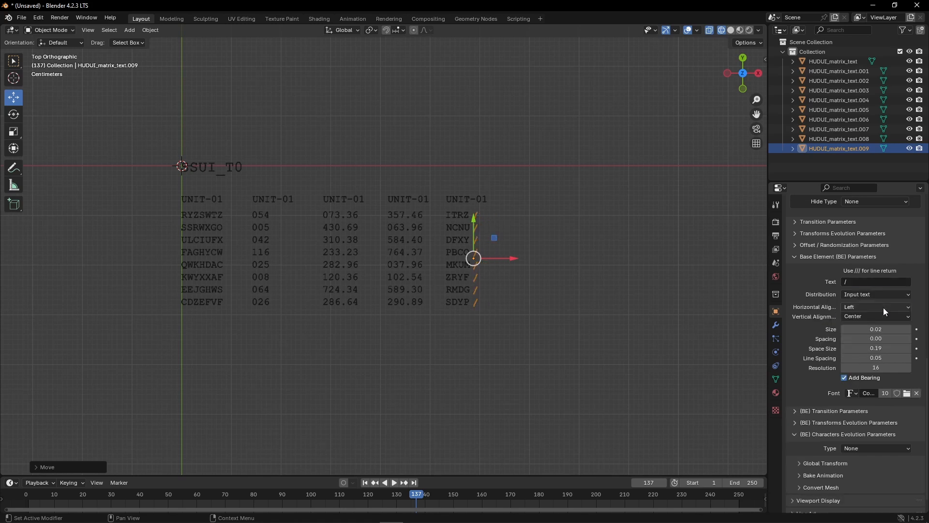
- Duplicate the doubled decimal-number column along X and place the copy just after the slash column
left_click(412, 259)
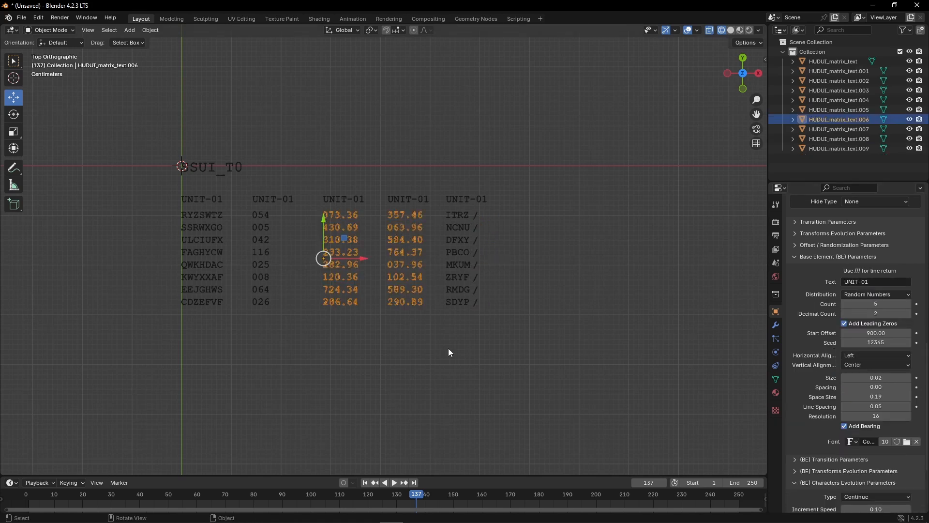
key("shift+d")
right_click(439, 329)
key("g")
key("x")
left_click(597, 329)
- Set the copied number column's count to 1 and its decimal count to 0
left_click(871, 304)
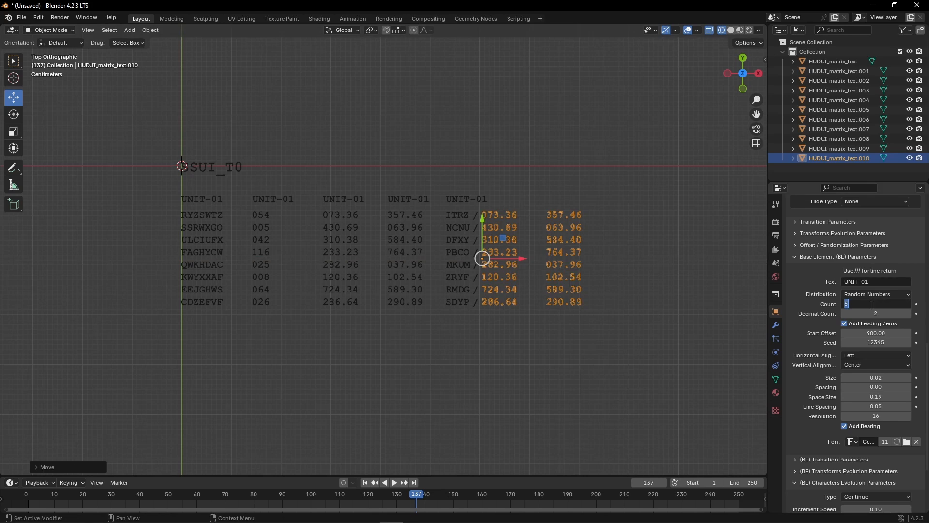
type("2")
key("Return")
left_click(874, 313)
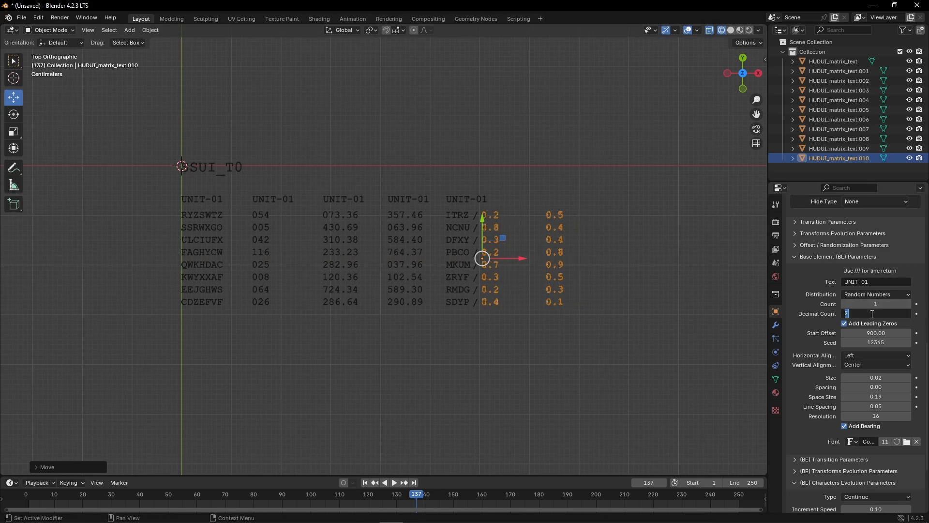
type("0")
key("Return")
- Give the copied number column a start offset of 100, seed 1235 and a single element along X
left_click(876, 333)
type("100")
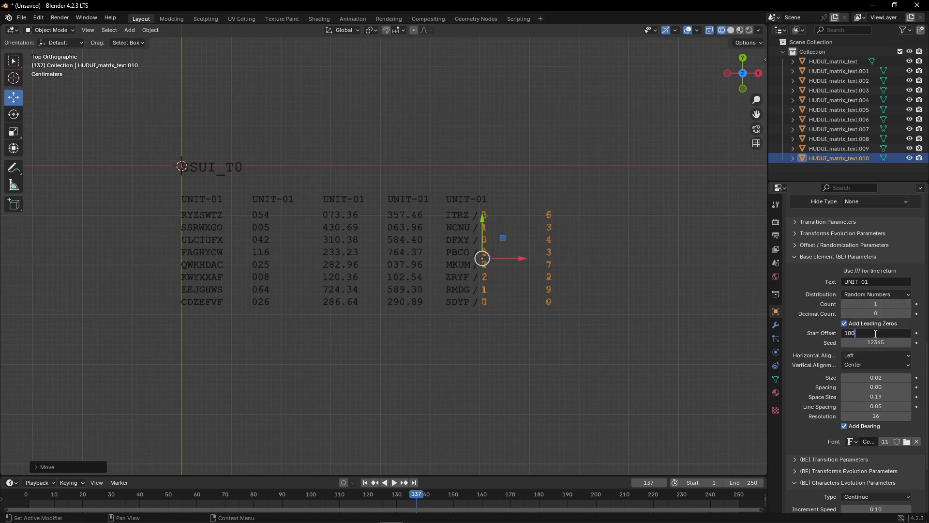
key("Return")
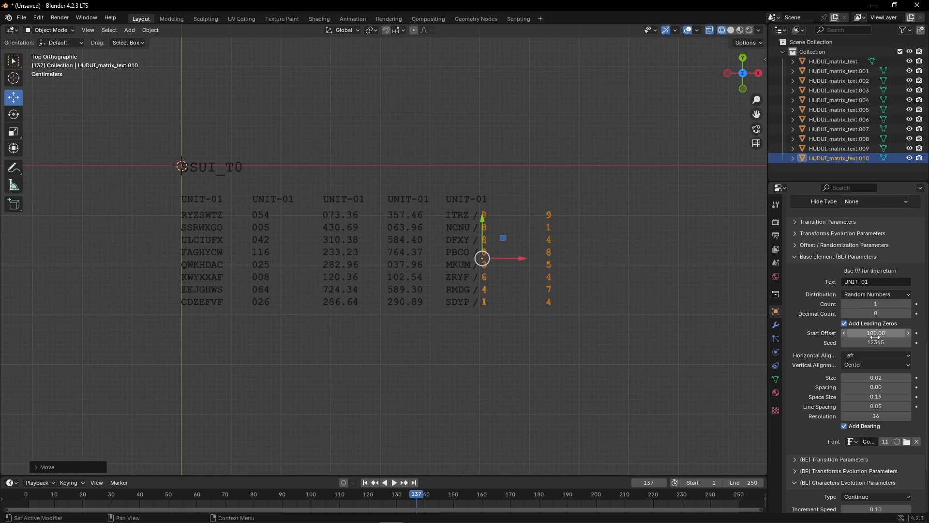
left_click(877, 342)
type("1235")
key("Return")
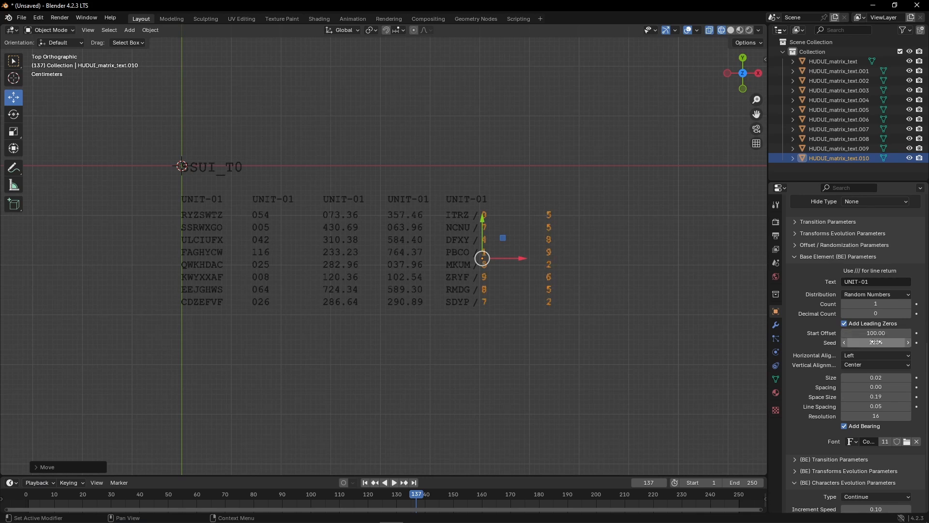
scroll(823, 325, "up", 8)
left_click(844, 320)
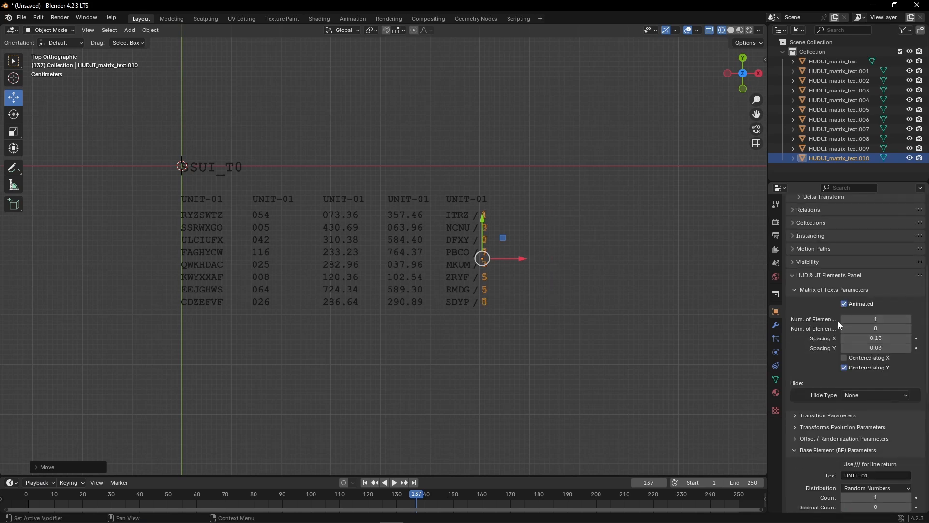
- Change the second column heading to UNIT-02 and the last heading to UNIT-05
left_click(201, 199)
left_click(273, 199)
scroll(856, 352, "down", 5)
double_click(885, 338)
key("BackSpace")
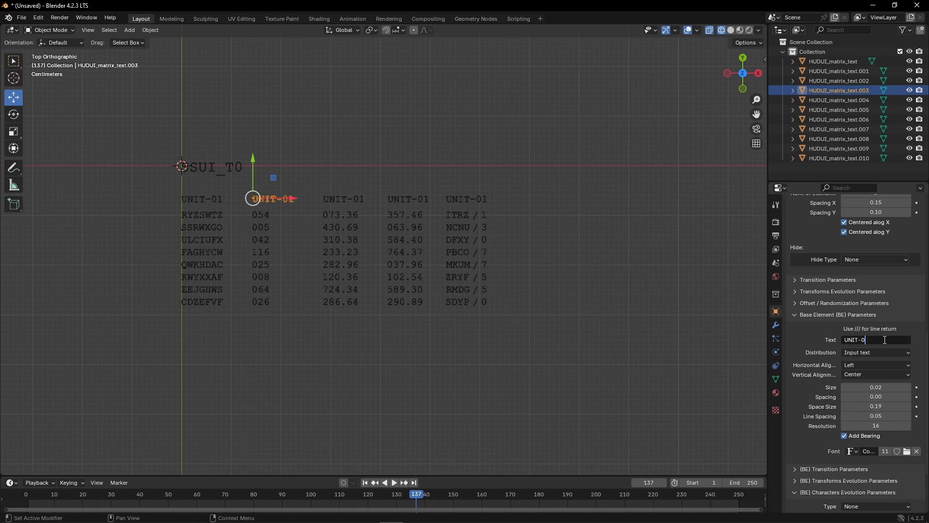
type("2")
key("Return")
left_click(464, 199)
double_click(886, 339)
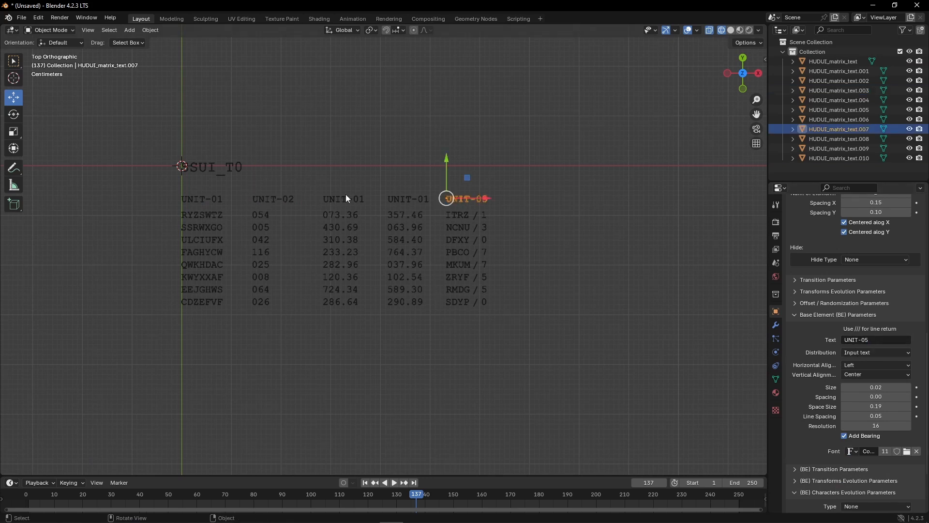
- Set the doubled third heading's text to "UNIT-03 UNIT-04" and its distribution to Words from input
left_click(349, 198)
left_click(889, 339)
key("BackSpace")
type("3")
key("ctrl+a")
key("ctrl+c")
key("Right")
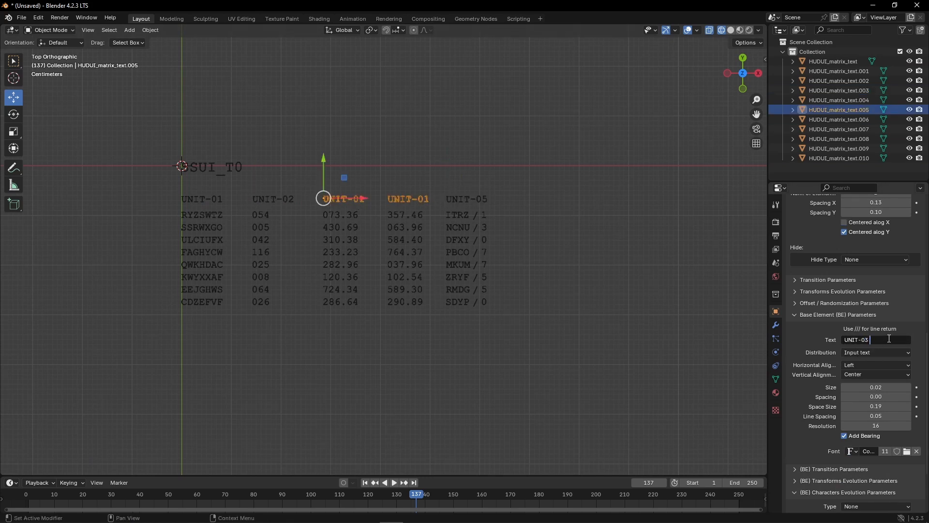
key("ctrl+v")
key("Return")
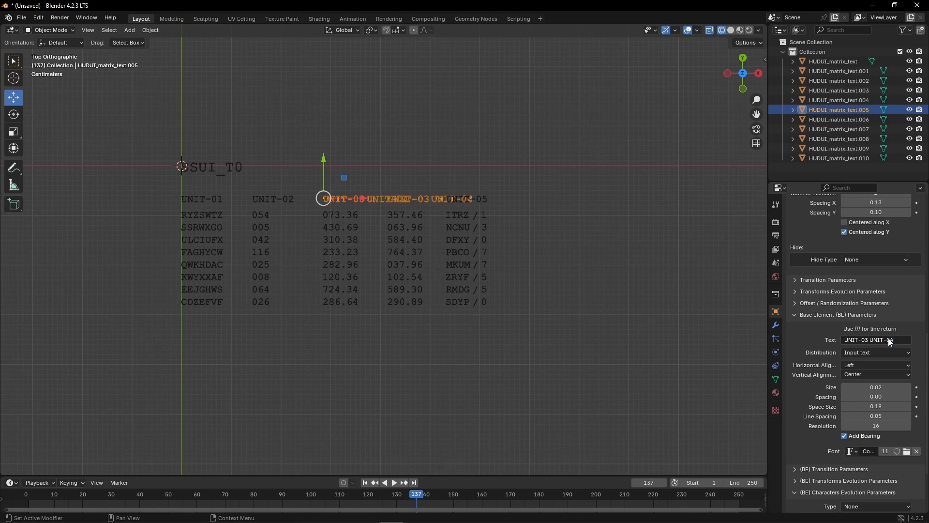
left_click(866, 352)
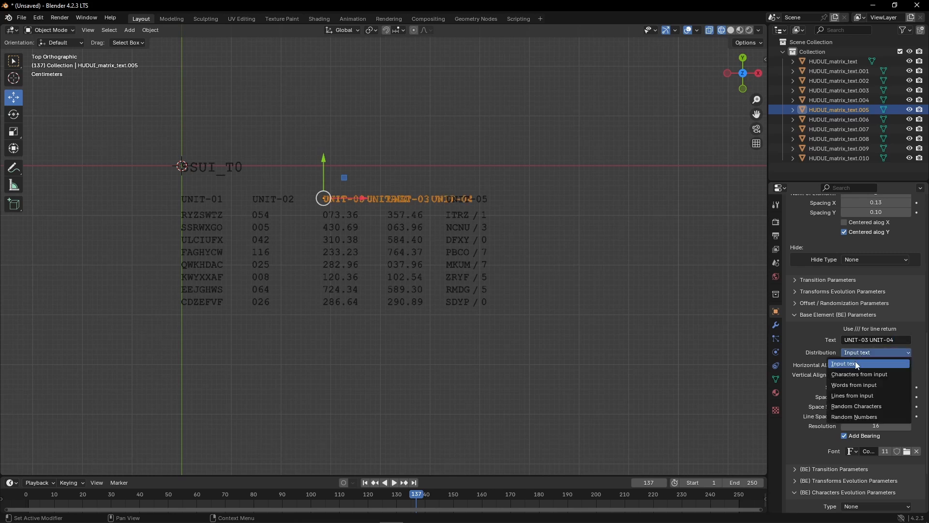
left_click(855, 385)
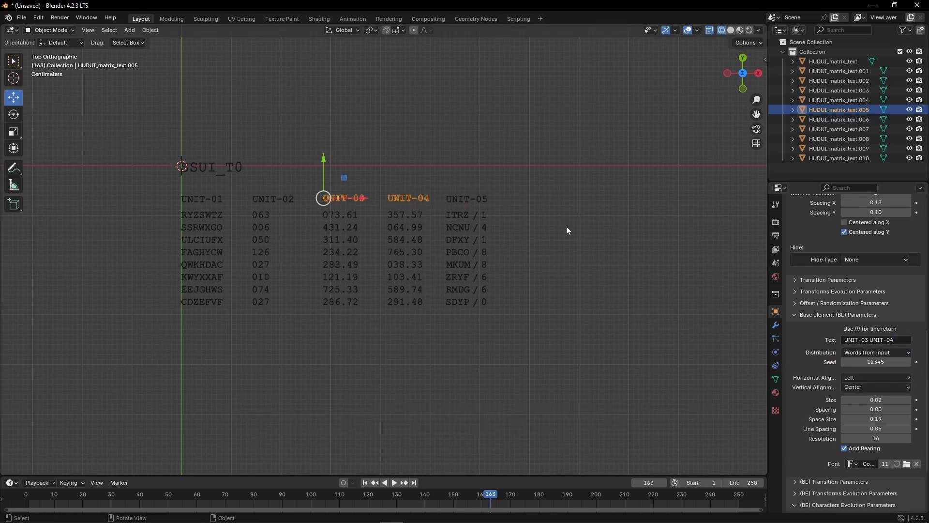
- Duplicate the whole table beside itself along X, and duplicate both tables below to form a two-by-two grid
left_click_drag(118, 115, 571, 353)
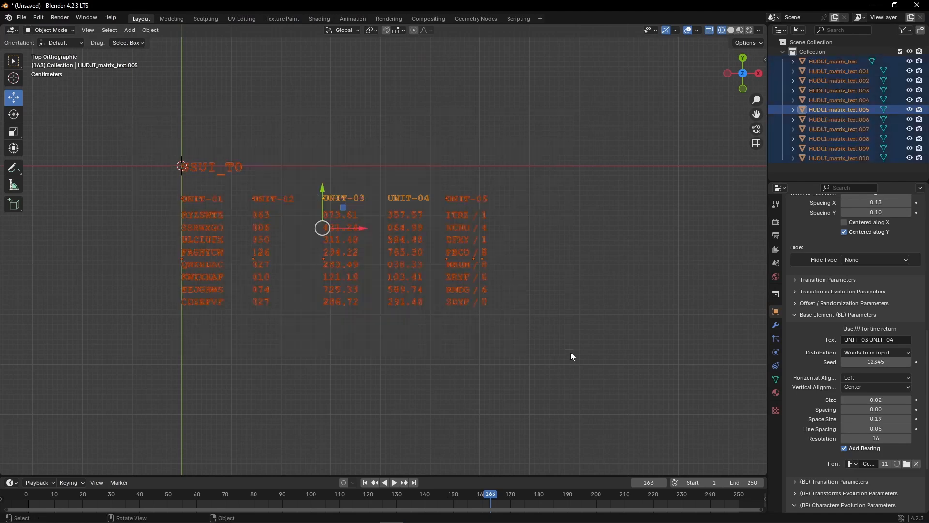
scroll(256, 202, "down", 4)
key("shift+d")
left_click_drag(264, 194, 437, 194)
left_click_drag(563, 274, 141, 145)
key("shift+d")
left_click_drag(309, 160, 448, 263)
left_click(524, 257)
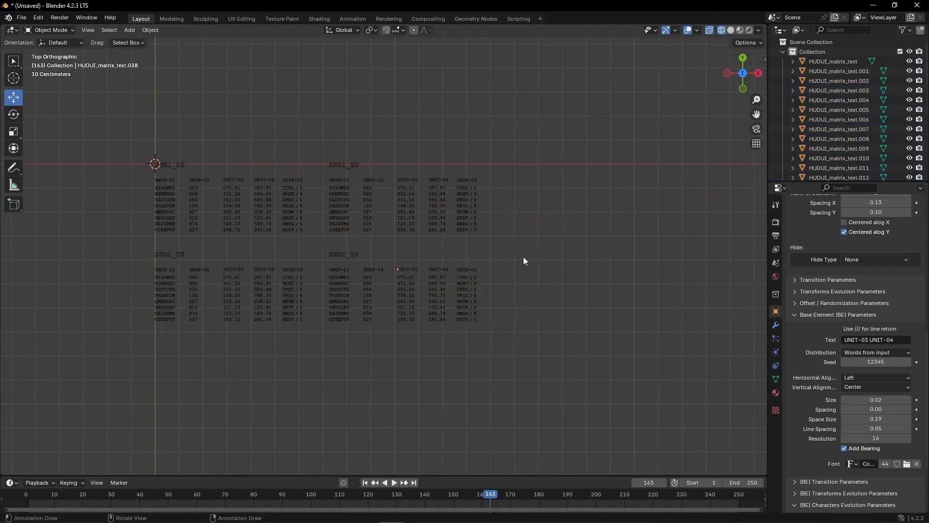
- Select all four tables and randomize their settings excluding transforms, within the 1 to 10000 range
scroll(518, 259, "up", 1)
scroll(158, 208, "up", 2)
left_click_drag(66, 93, 699, 424)
left_click(764, 60)
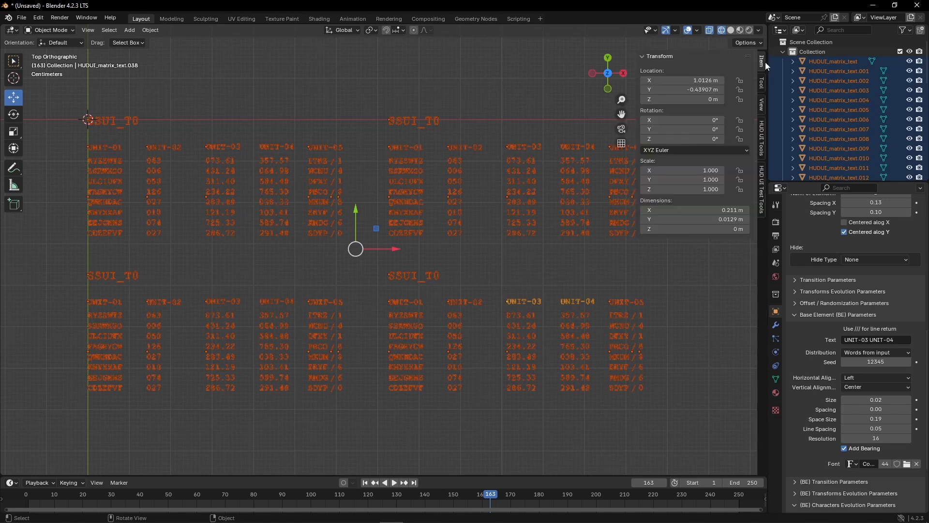
left_click(762, 145)
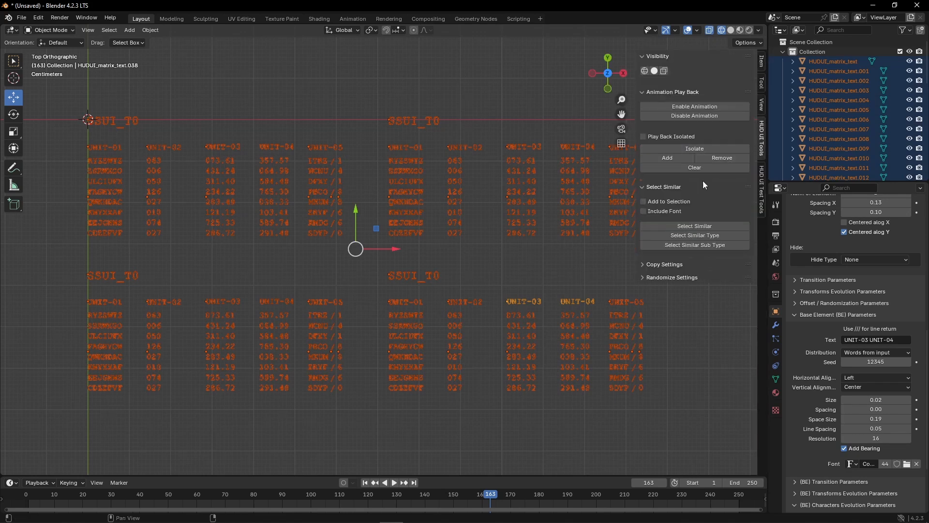
left_click(672, 279)
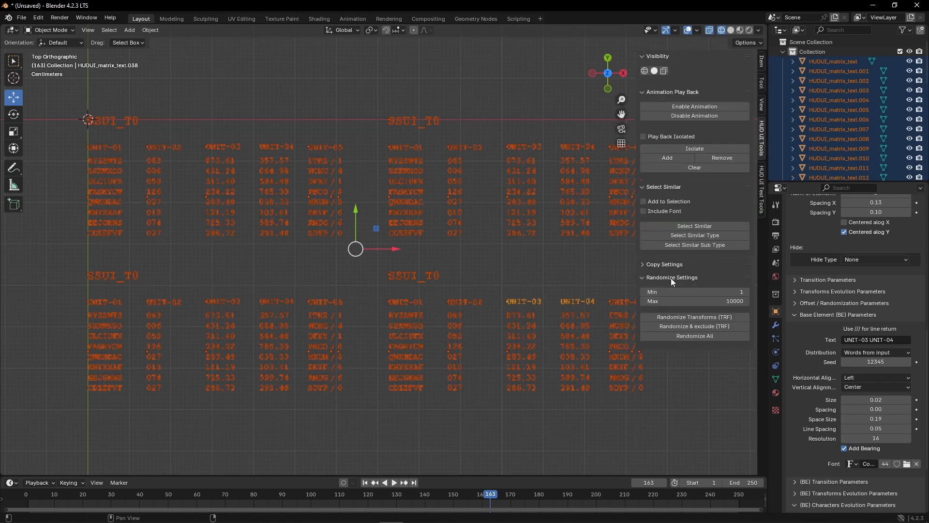
left_click(713, 327)
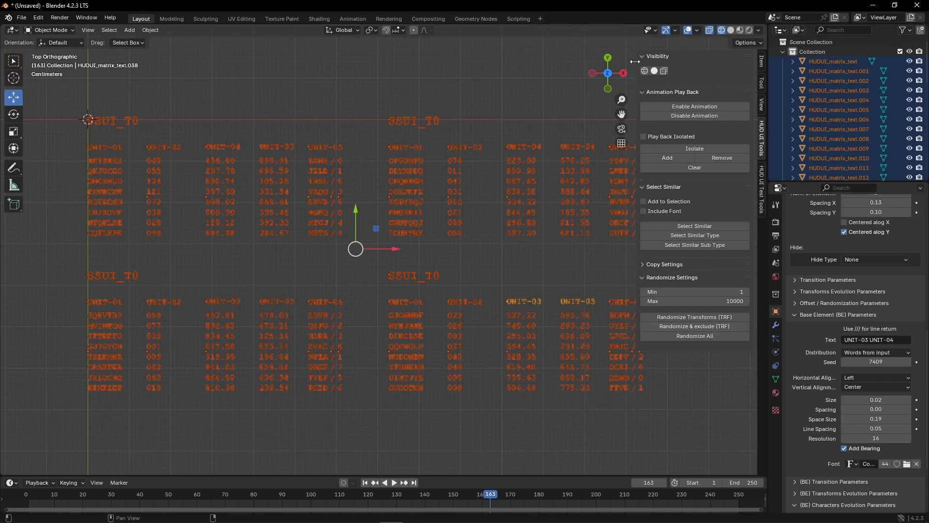
- Hide the sidebar, deselect everything and play the timeline to preview the four randomized tables
left_click_drag(635, 61, 719, 80)
left_click(672, 130)
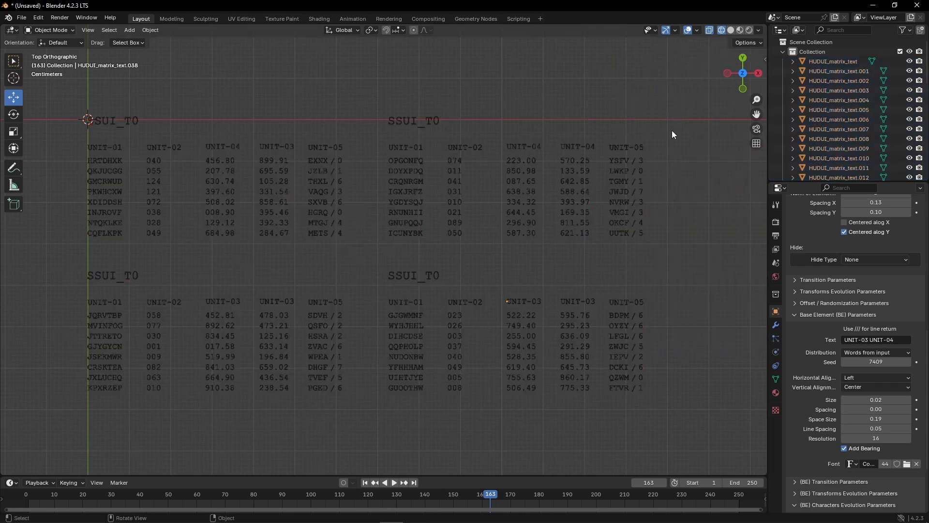
key("space")
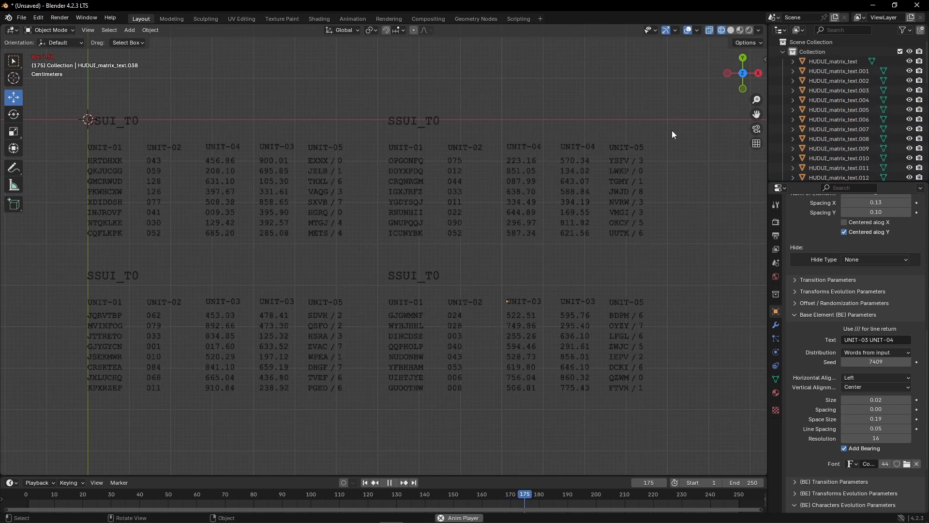